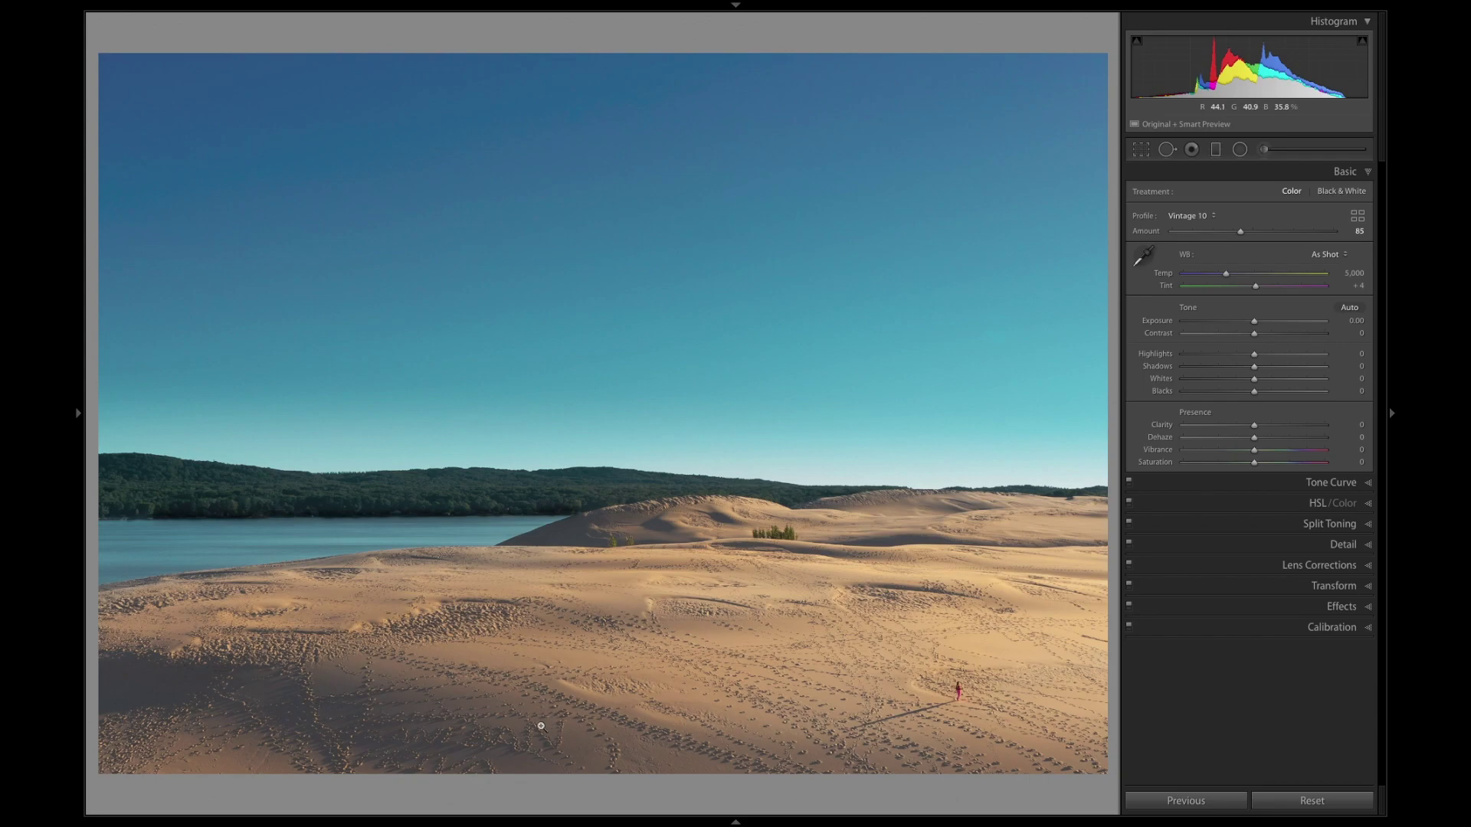
Try to remove the footprint lettering in the foreground sand with Spot Removal in Heal mode.
left_click_drag(521, 739, 525, 674)
key("q")
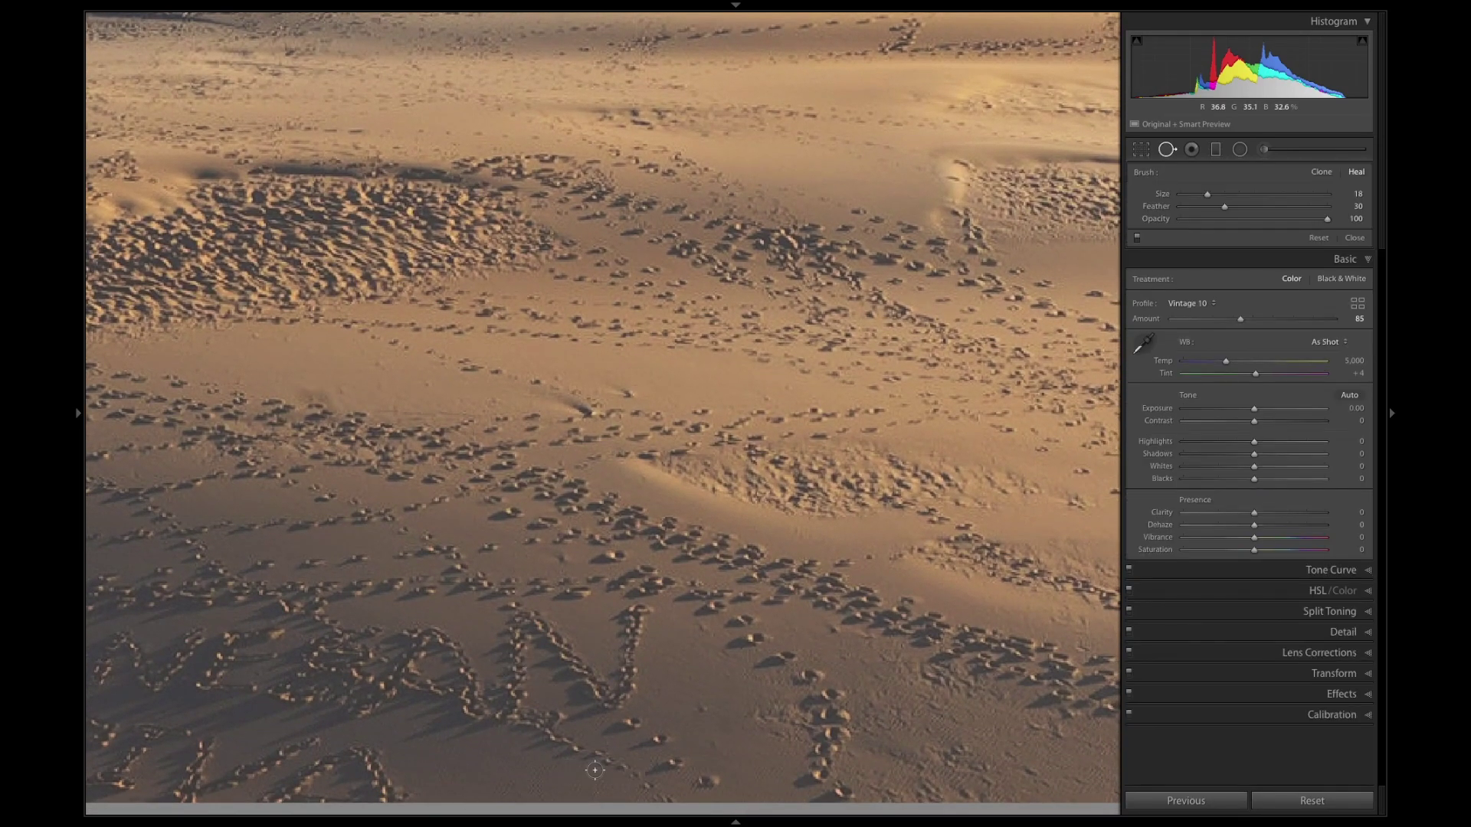
mouse_move(628, 684)
left_mouse_down()
mouse_move(641, 608)
mouse_move(626, 658)
mouse_move(630, 611)
mouse_move(626, 648)
left_mouse_up()
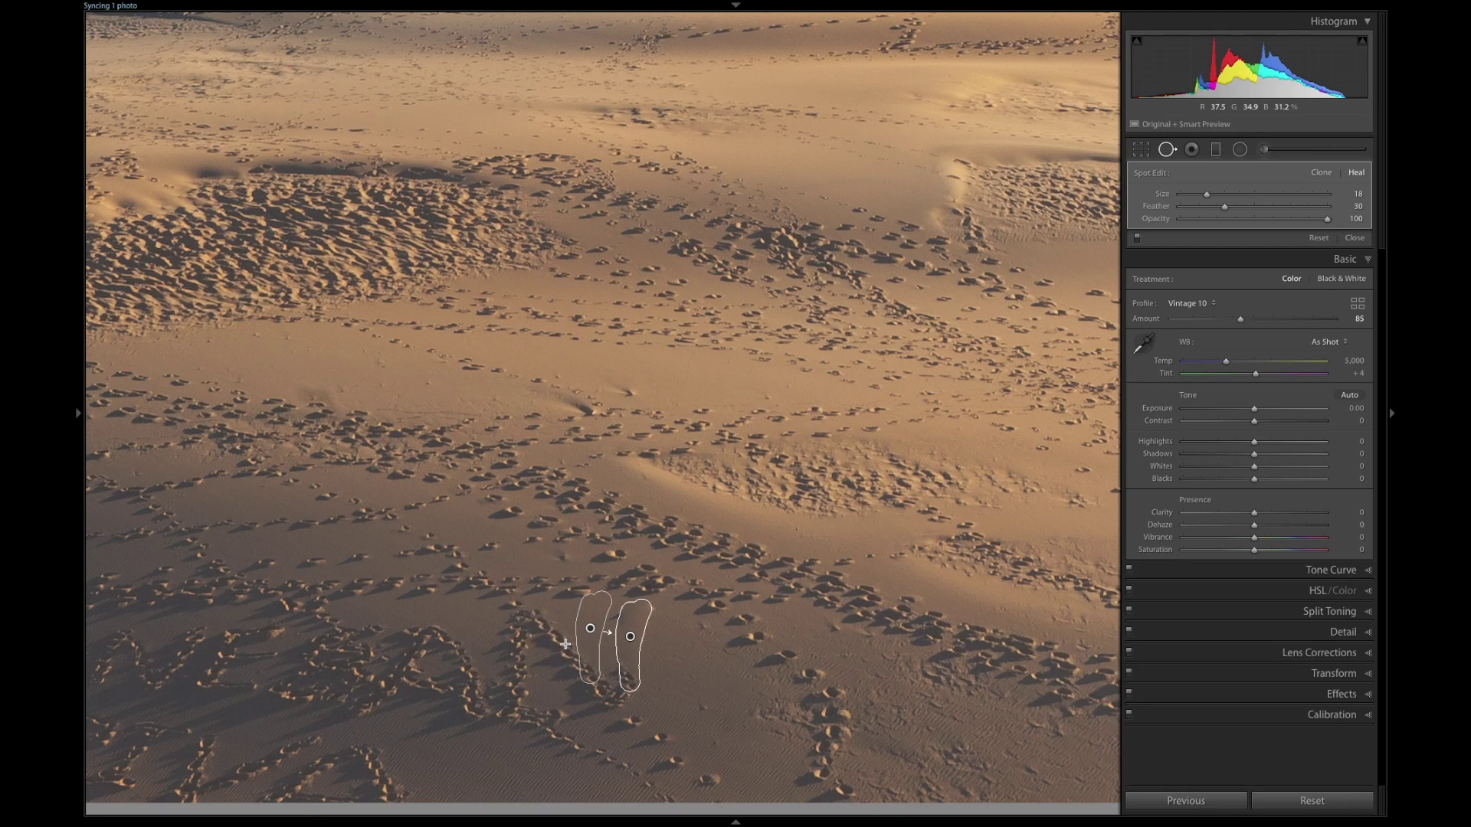
left_click(545, 634)
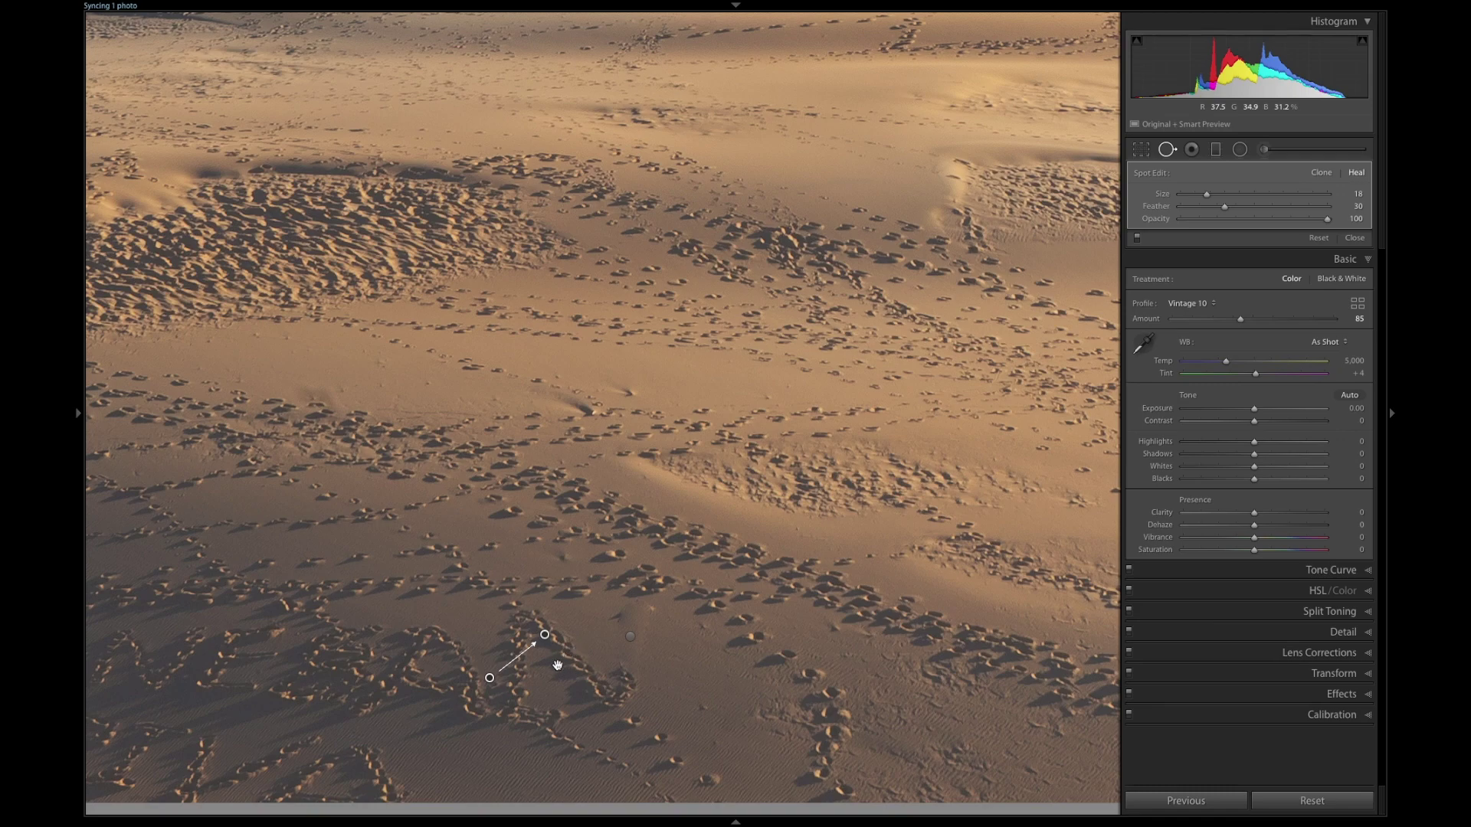
key("Delete")
key("ctrl+z")
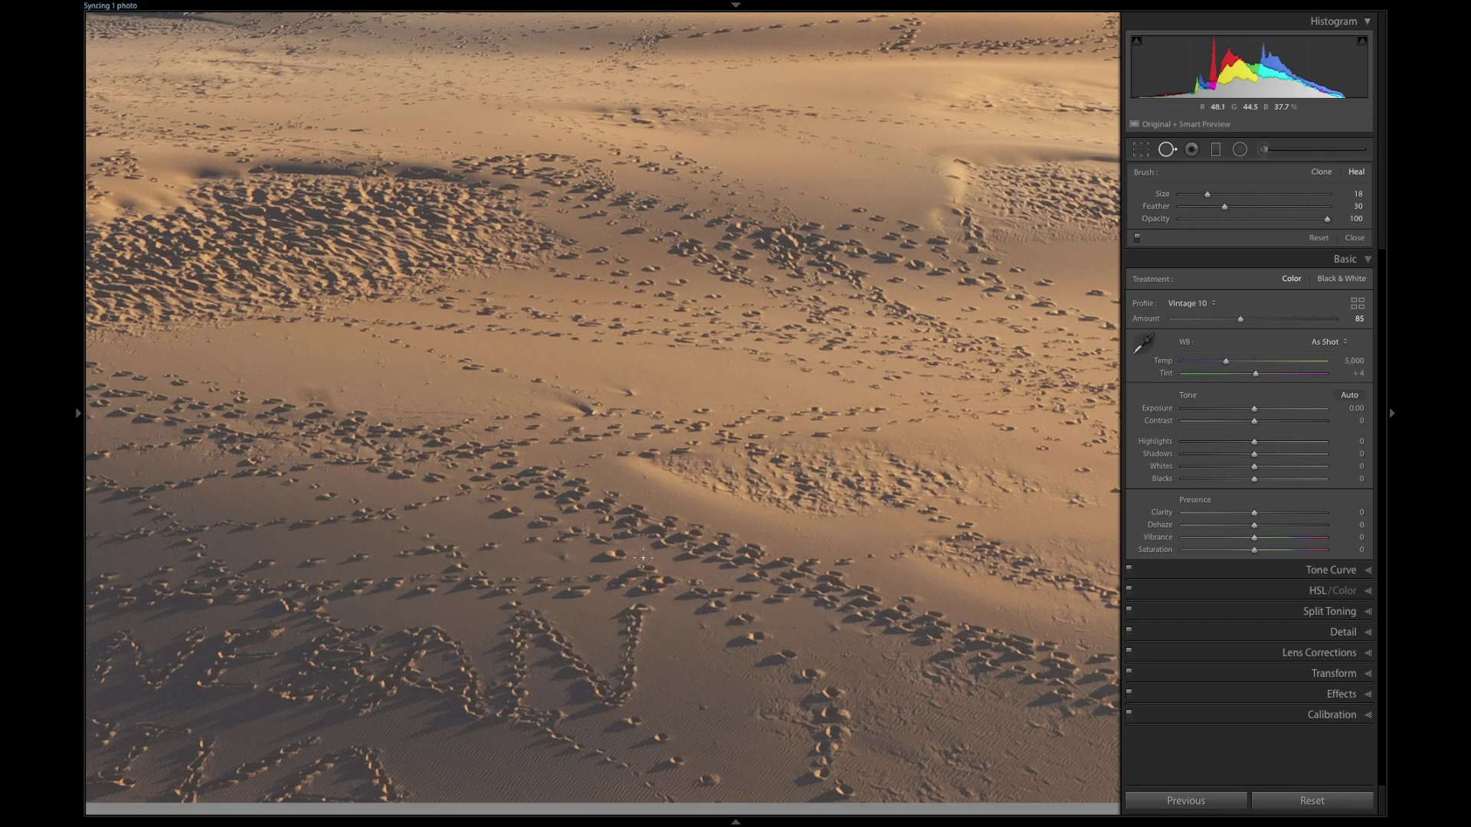
key("z")
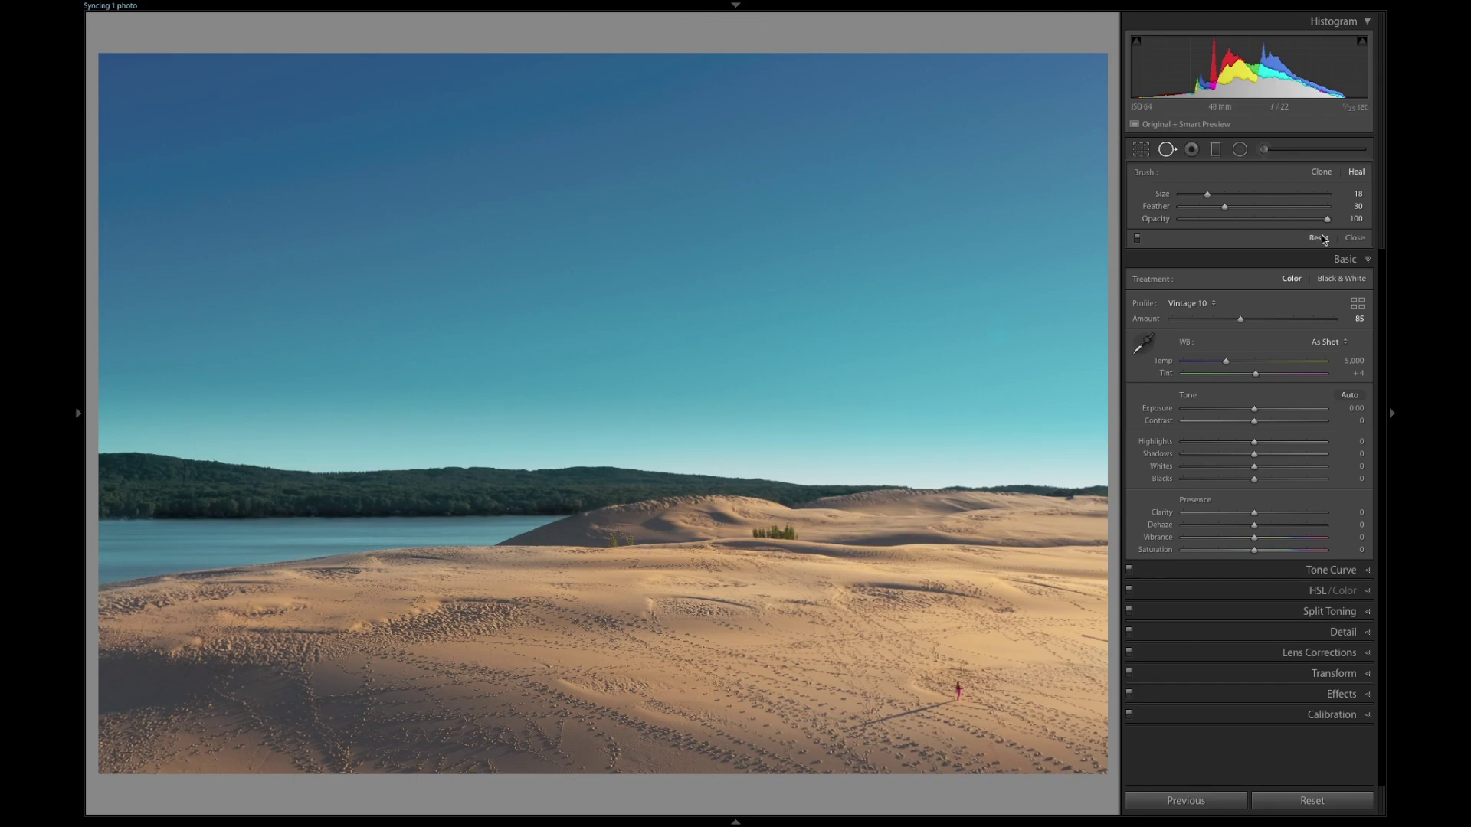
left_click(1355, 238)
Open the photo in Adobe Photoshop CC 2018 and duplicate the Background layer.
right_click(658, 441)
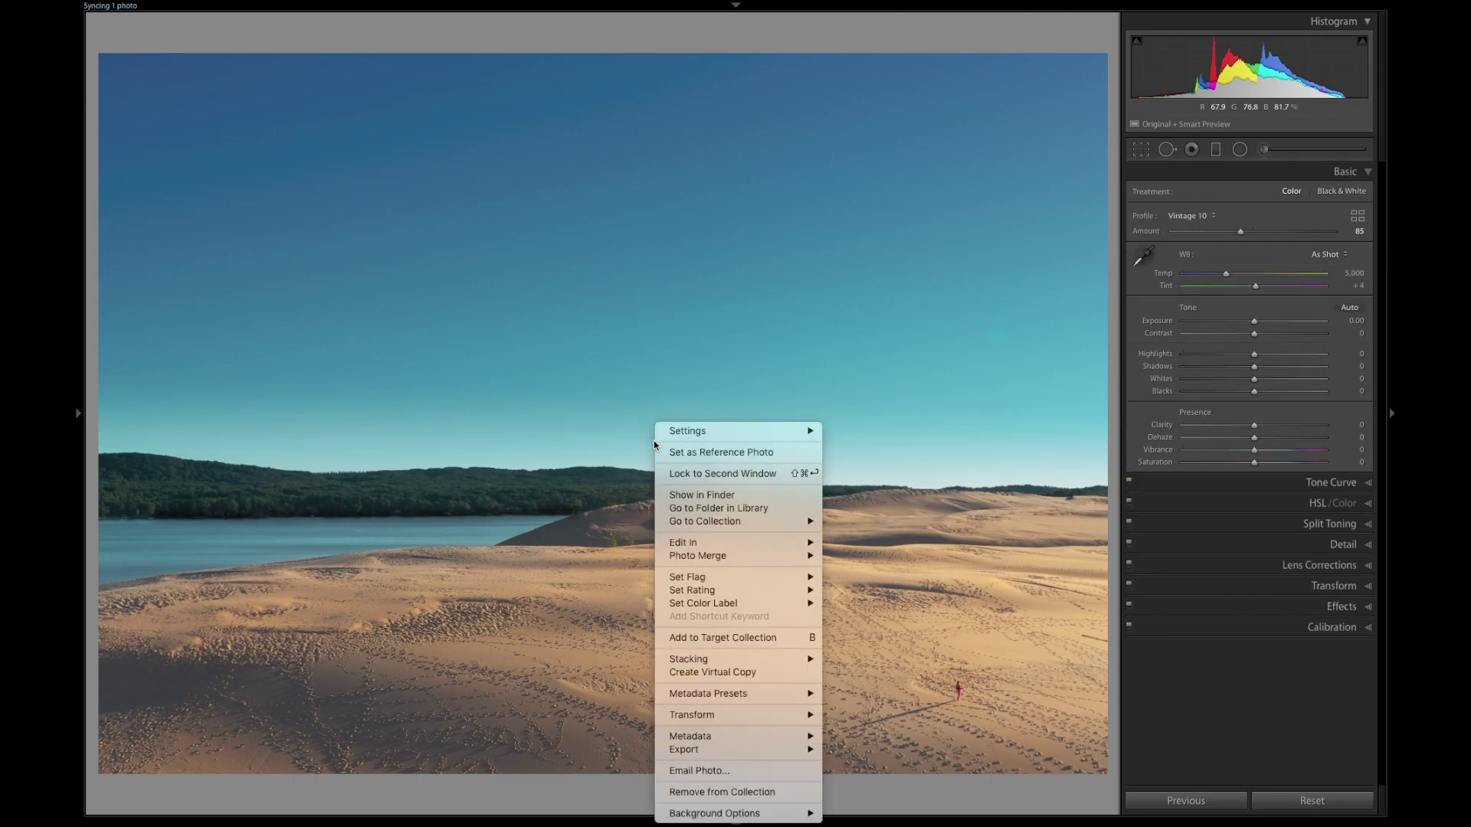
mouse_move(690, 527)
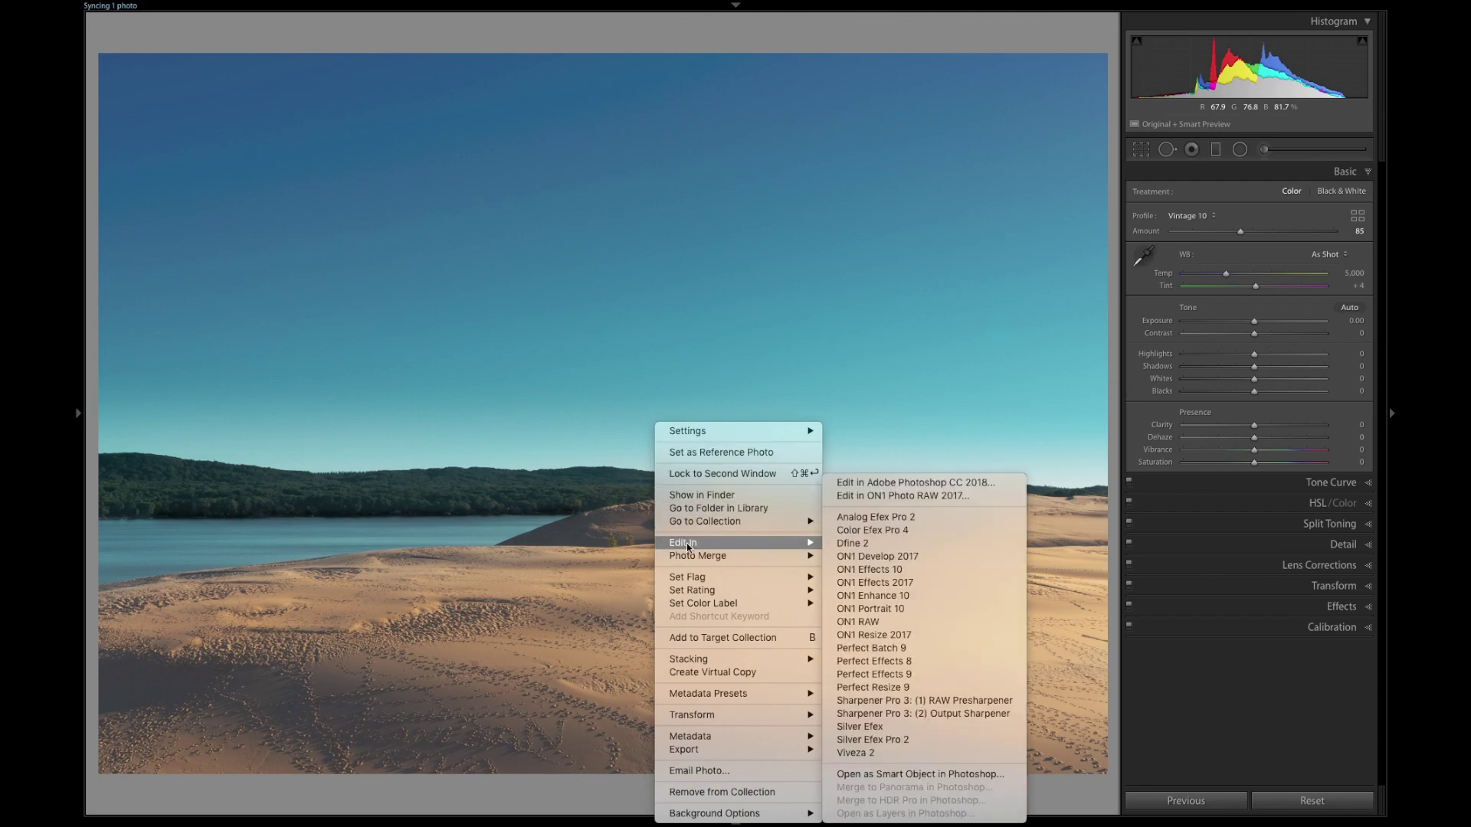
left_click(883, 485)
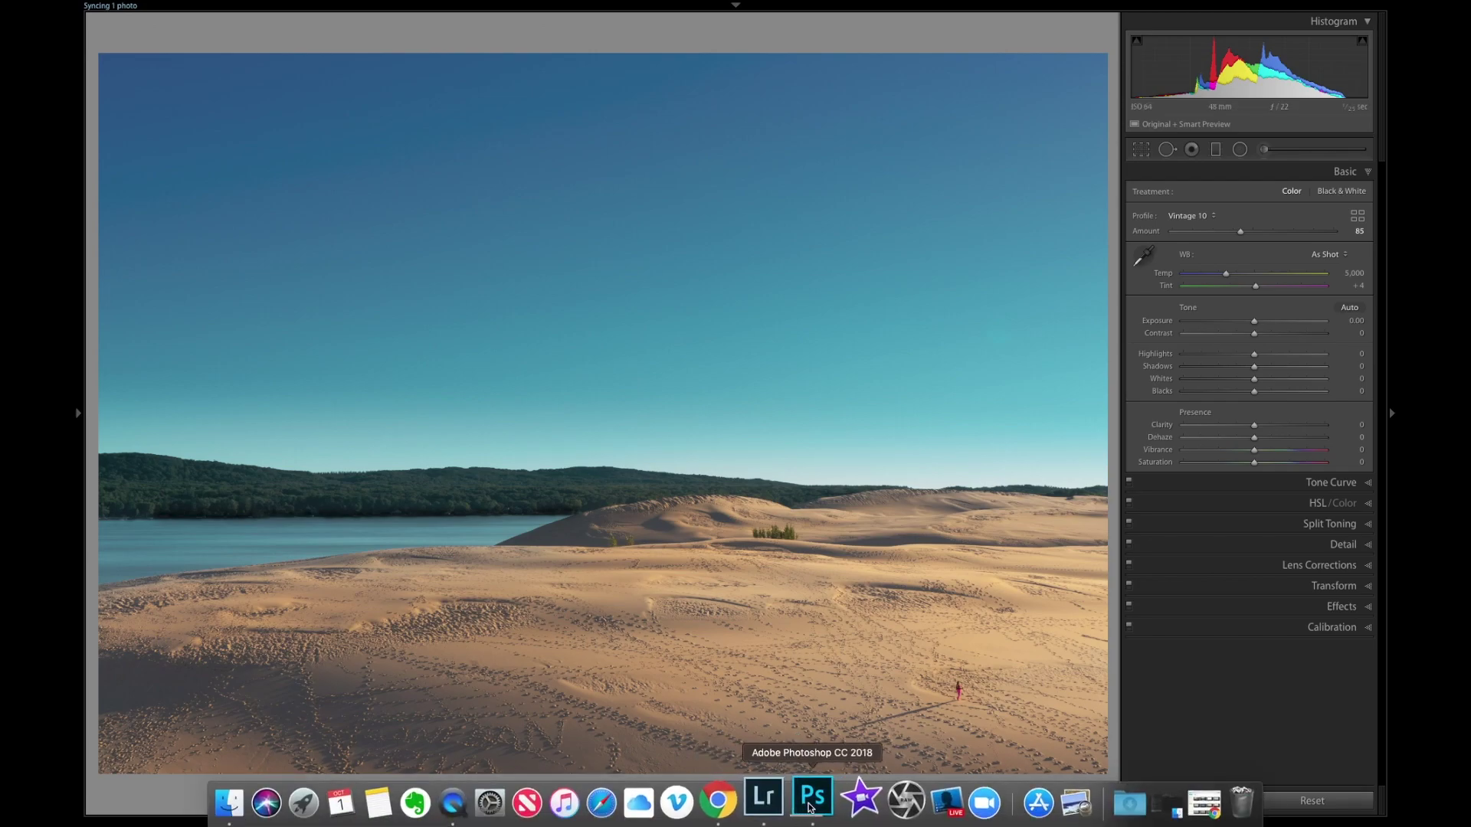
left_click(810, 809)
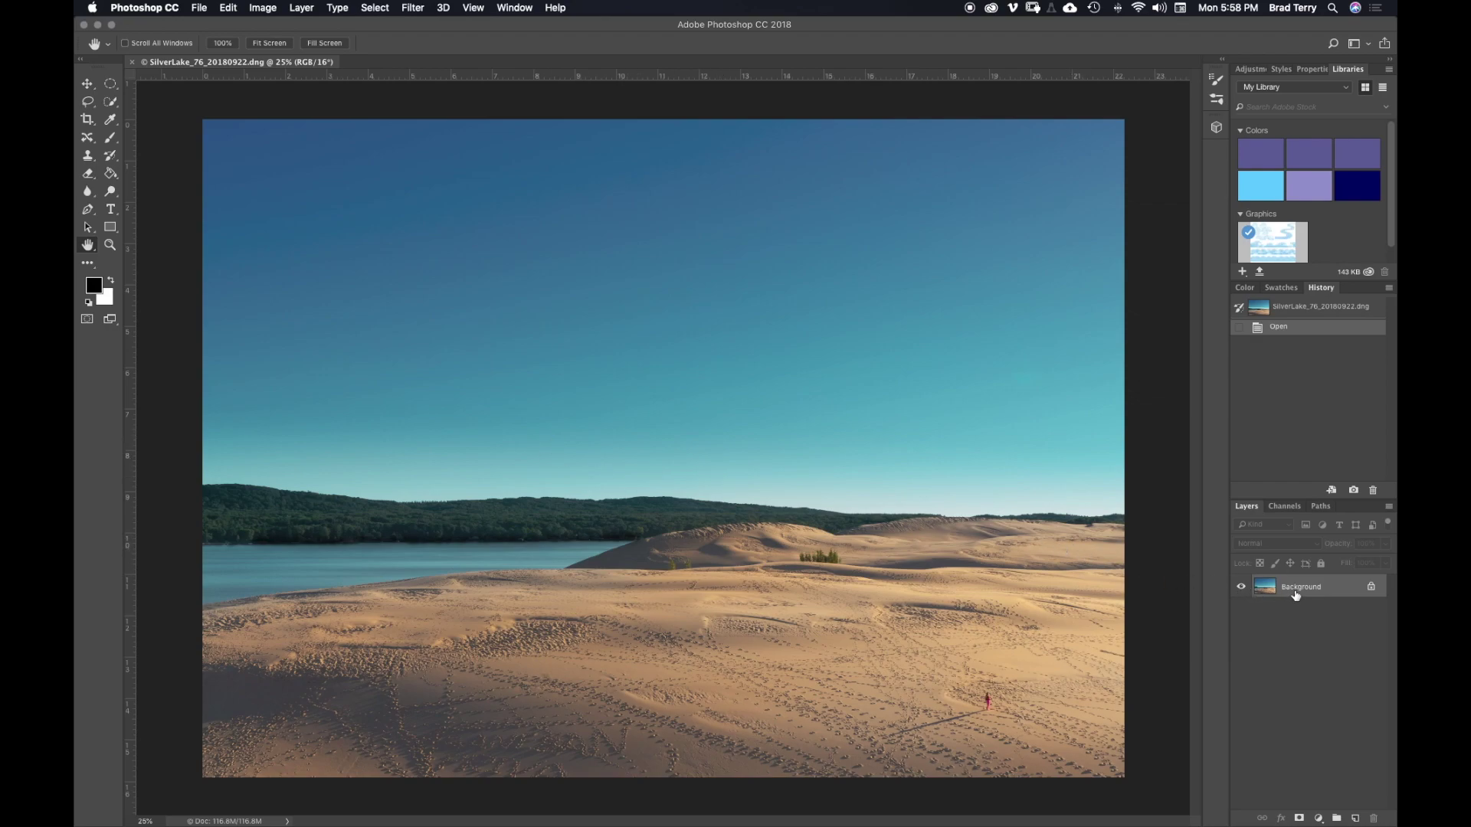
left_click_drag(1295, 596, 1356, 820)
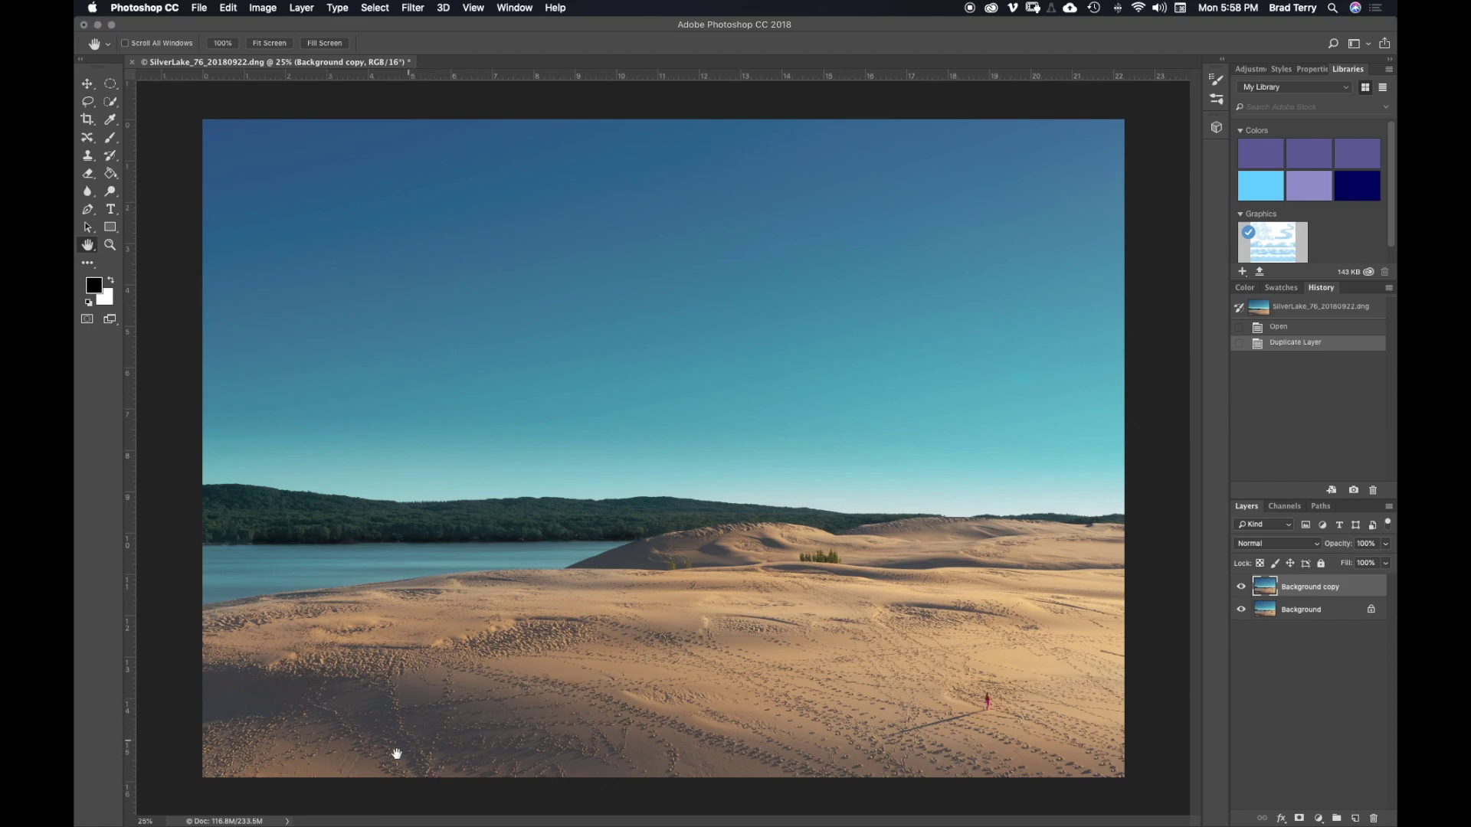
Outline the footprint lettering along the photo's lower edge with a freehand Lasso selection.
left_click(110, 91)
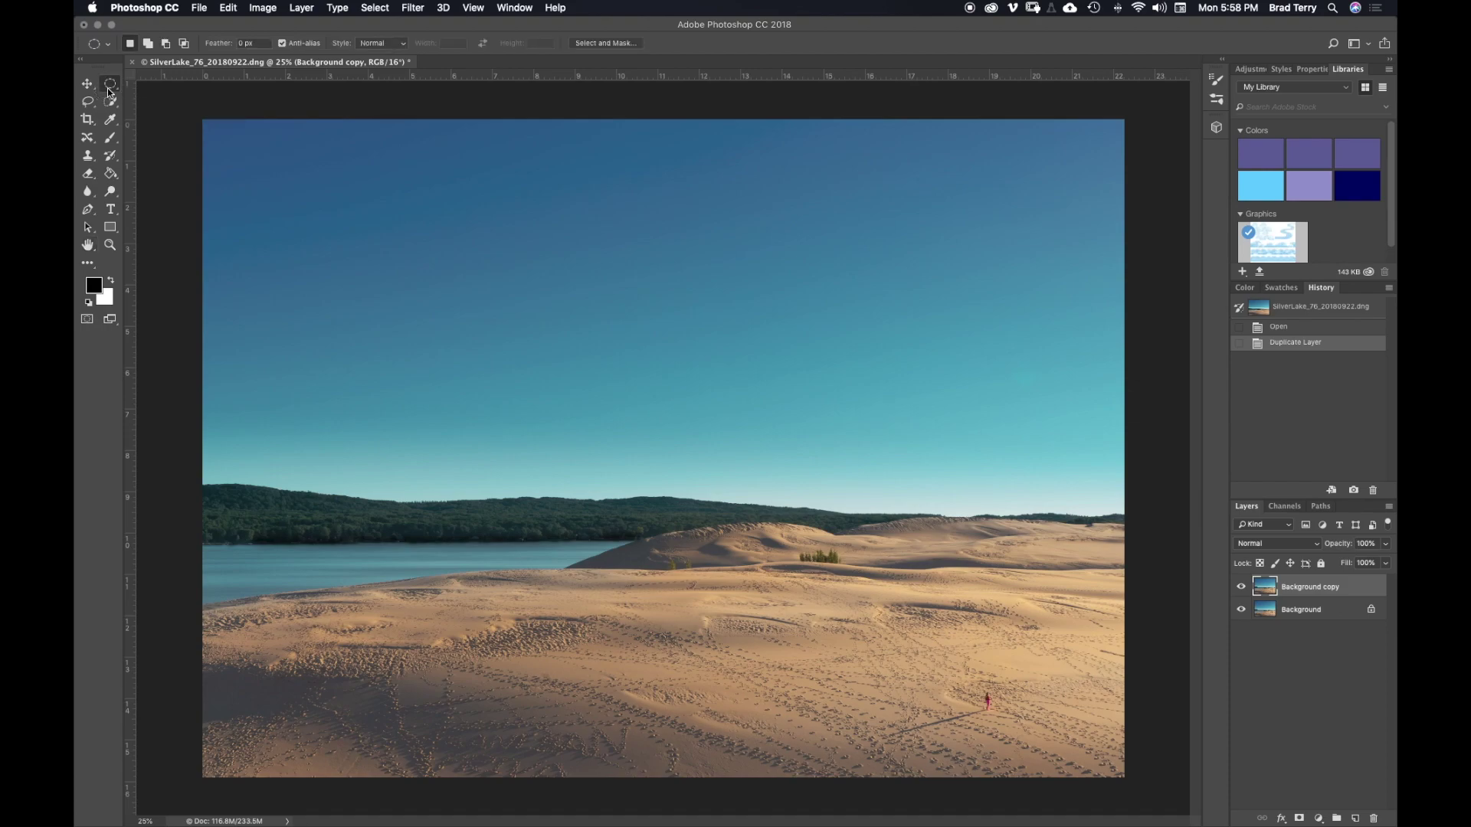
mouse_move(112, 92)
left_mouse_down()
mouse_move(159, 90)
mouse_move(89, 108)
mouse_move(172, 107)
mouse_move(171, 129)
mouse_move(109, 111)
mouse_move(109, 86)
left_mouse_up()
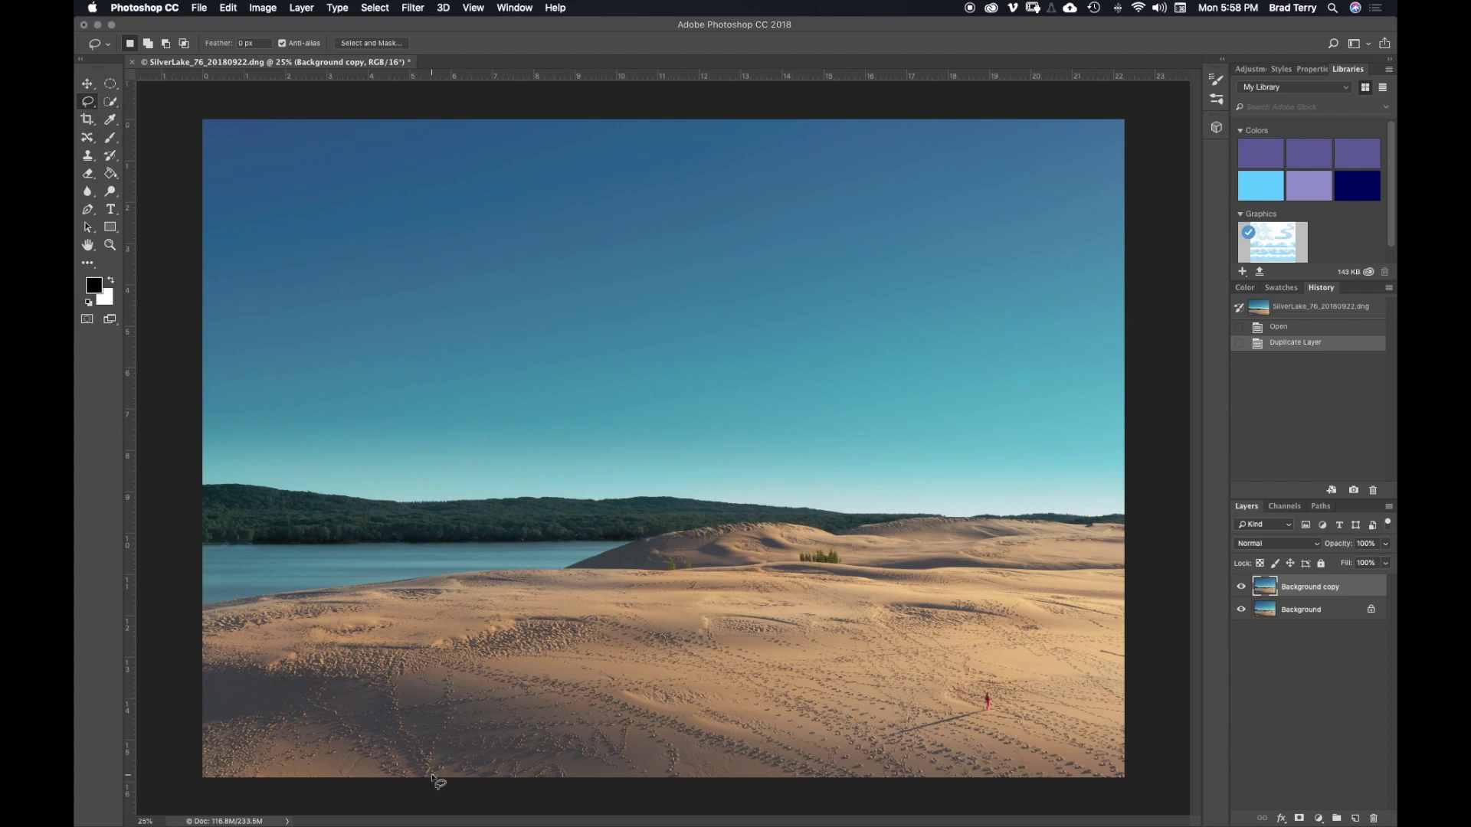
mouse_move(432, 778)
left_mouse_down()
mouse_move(426, 738)
mouse_move(467, 706)
mouse_move(633, 718)
mouse_move(623, 768)
mouse_move(584, 781)
mouse_move(433, 775)
left_mouse_up()
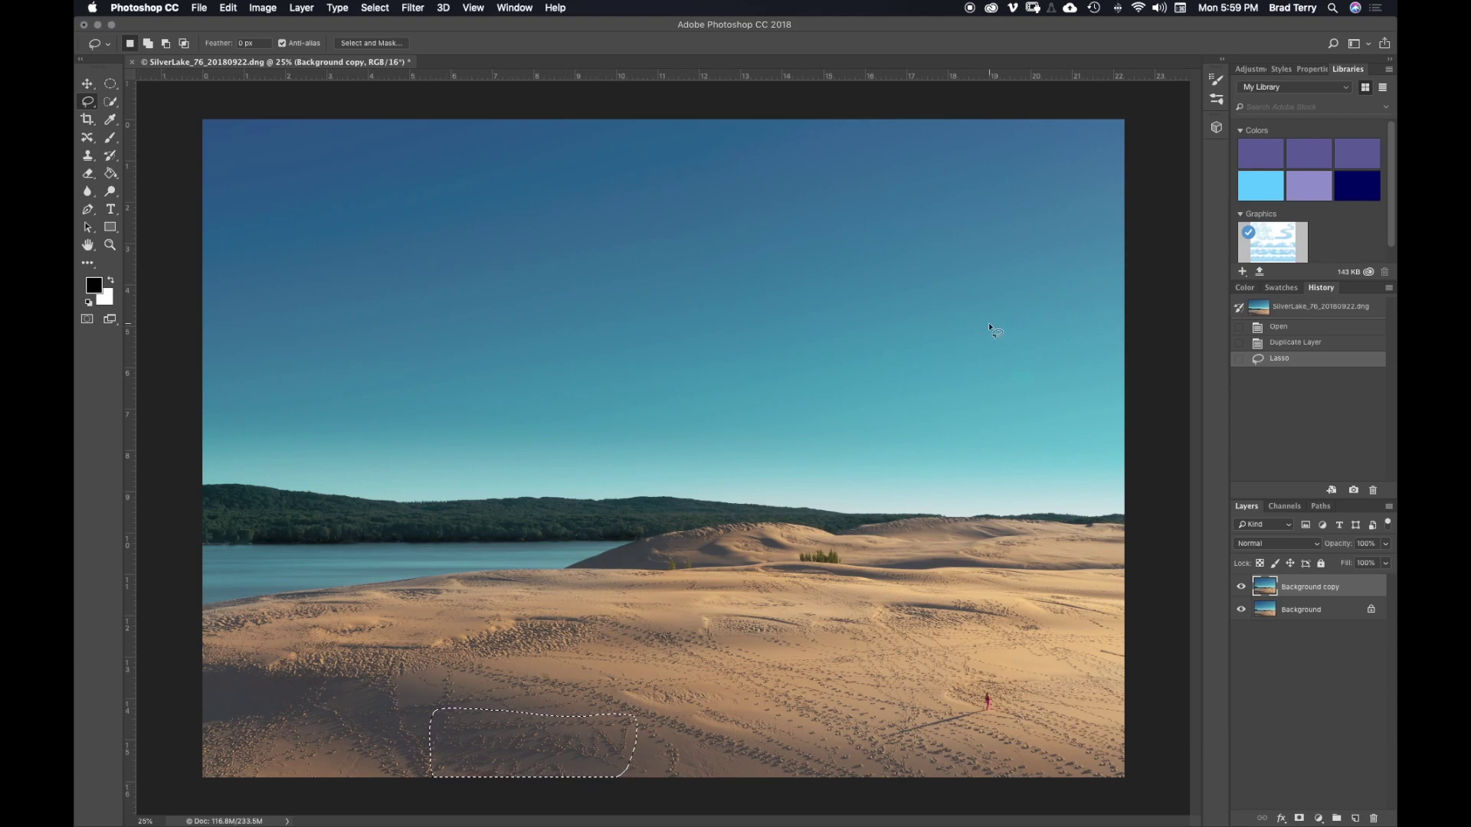
Fill the lassoed sand area with Content-Aware contents in Normal mode at 100% opacity and hide the selection outline.
left_click(229, 9)
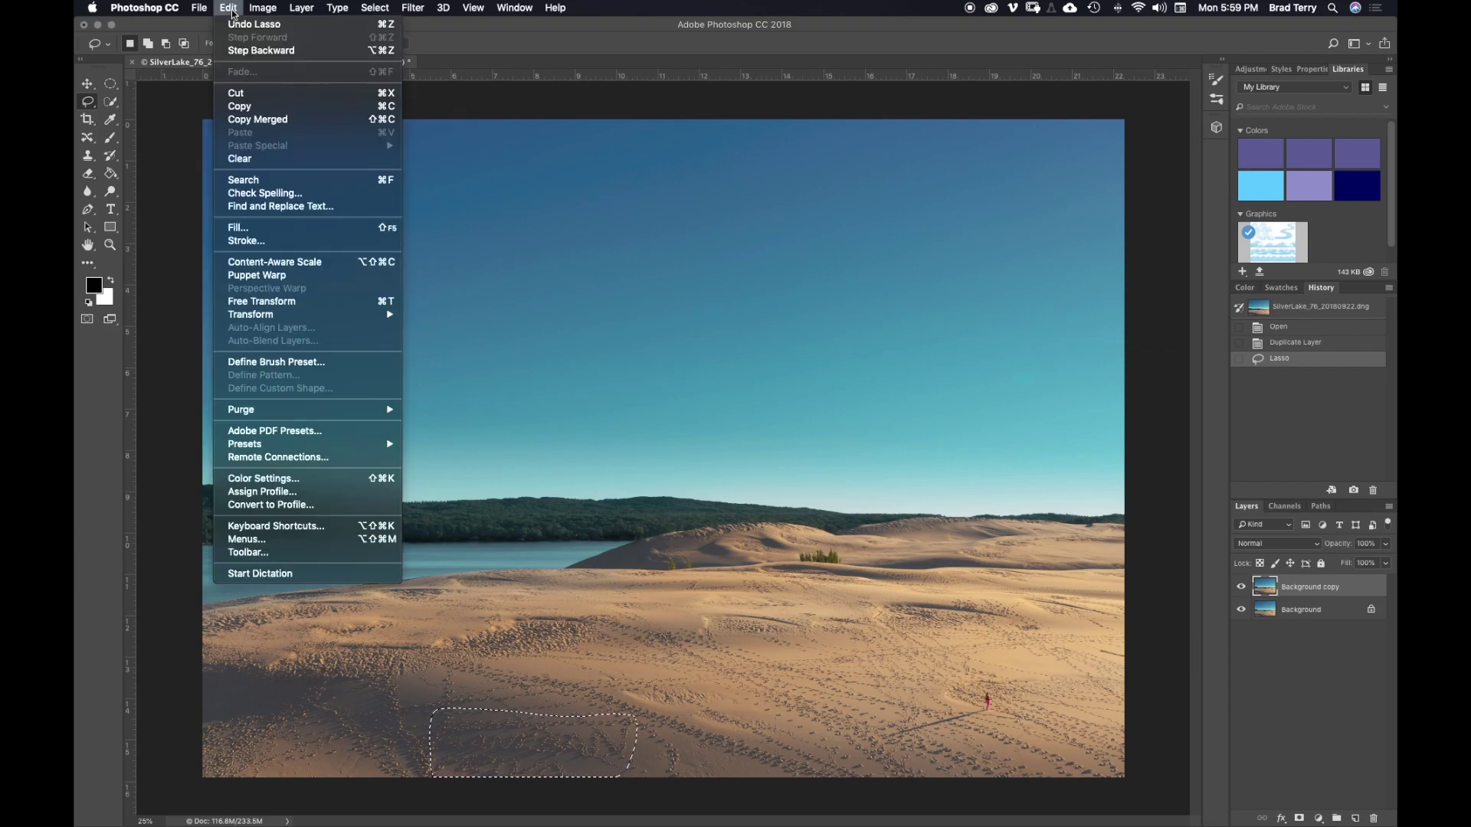
left_click(240, 231)
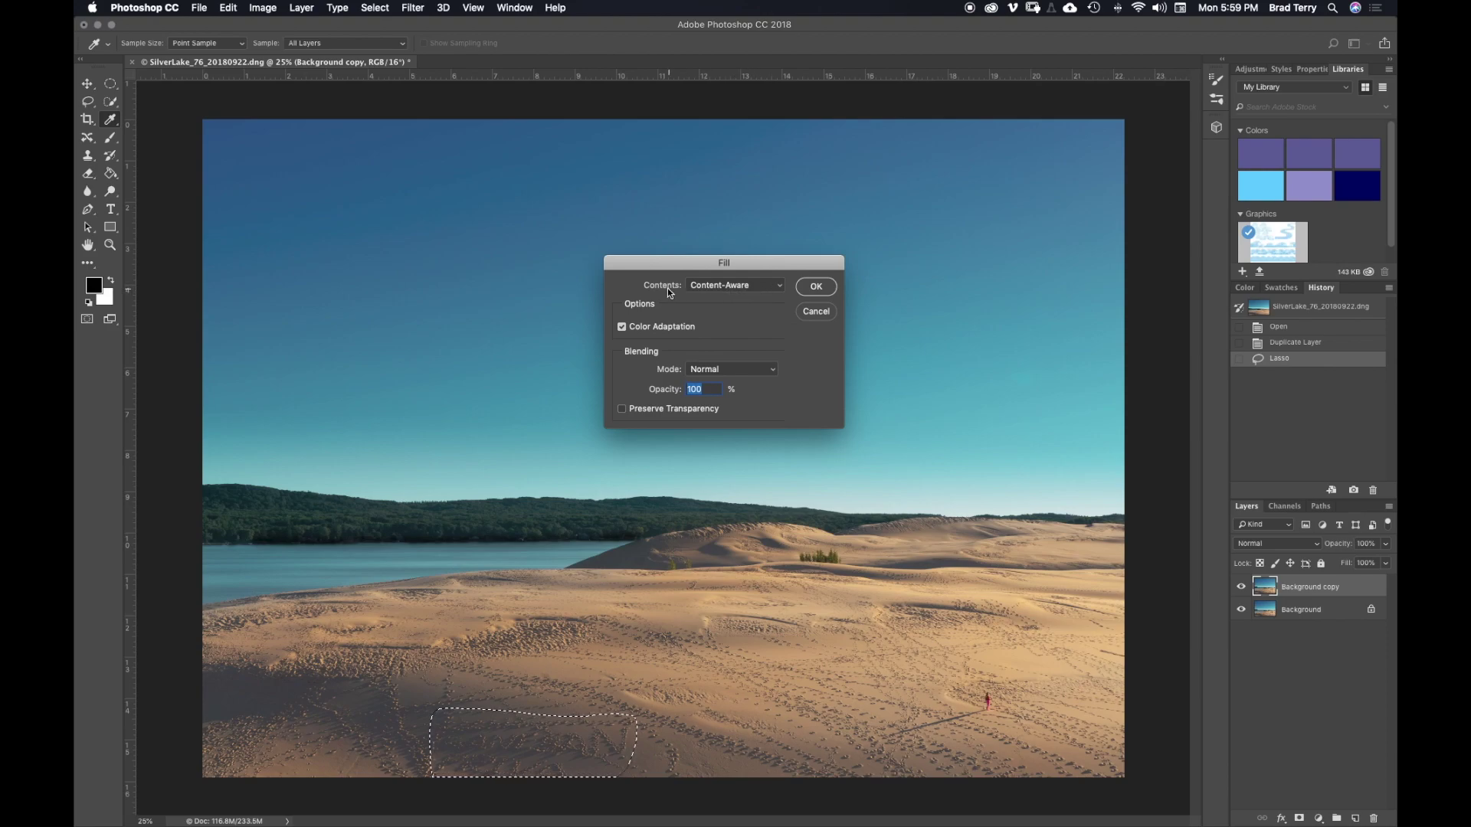
left_click(769, 292)
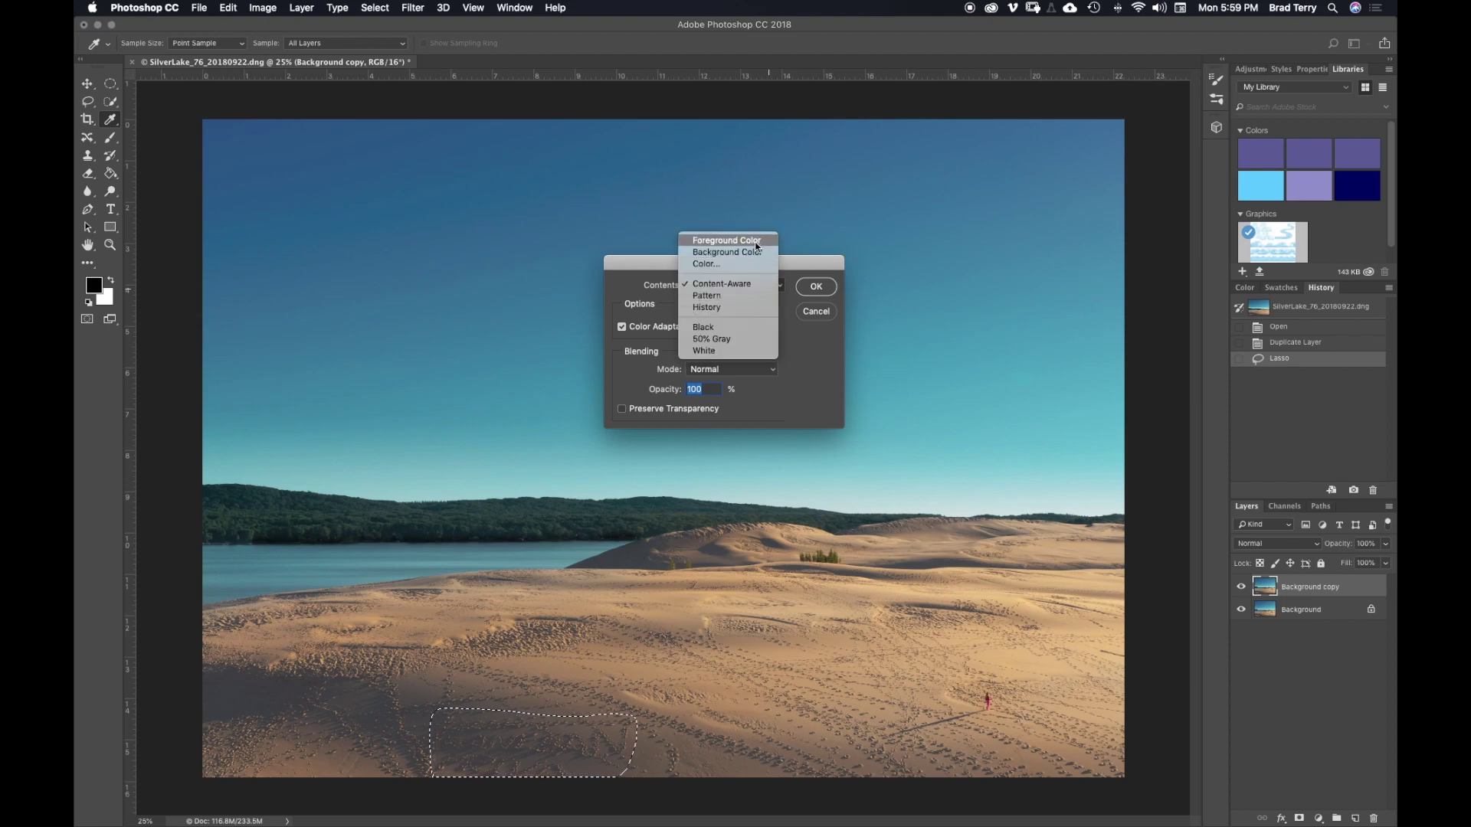
left_click(741, 285)
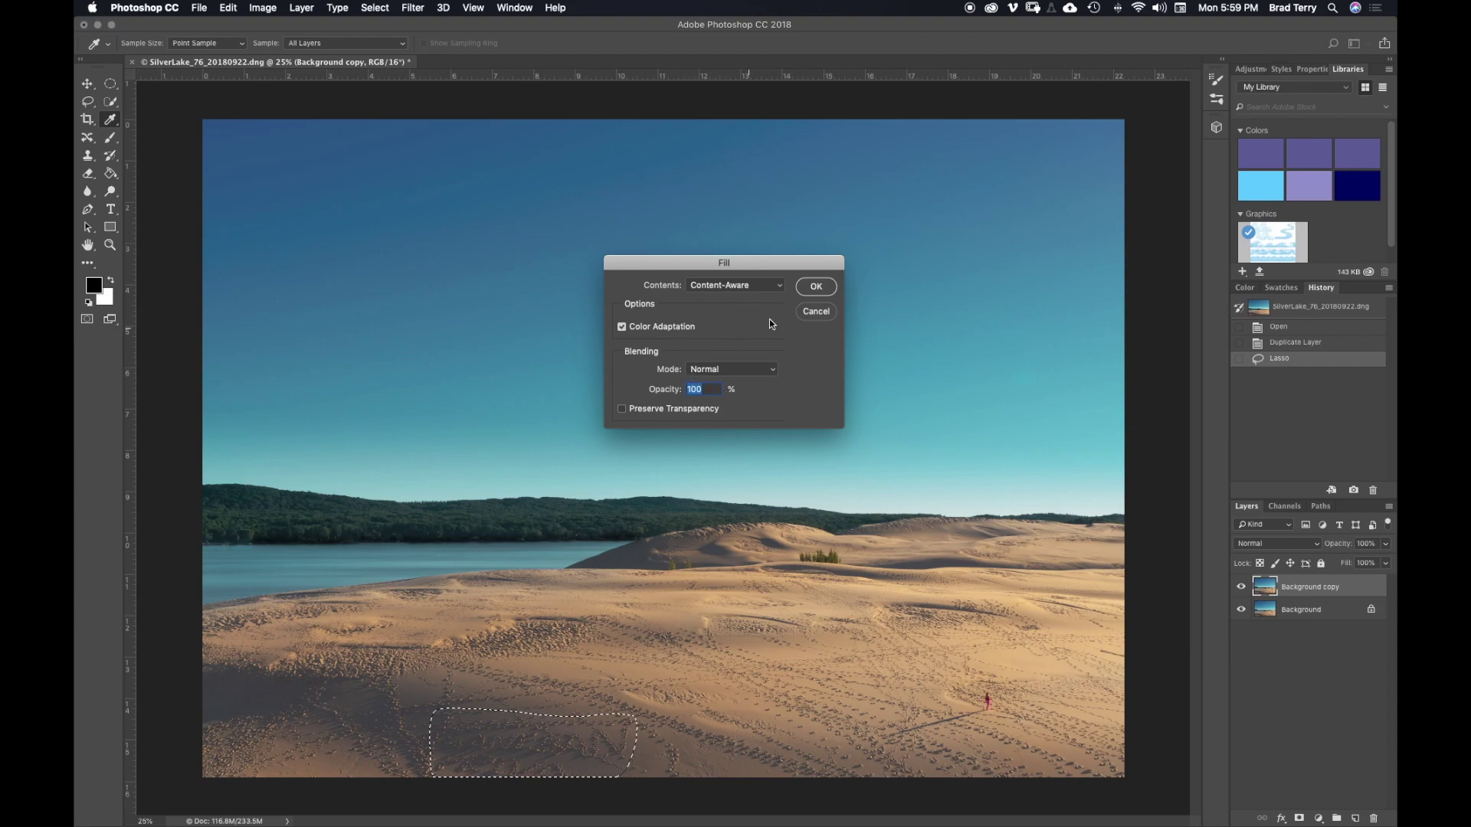
left_click(816, 286)
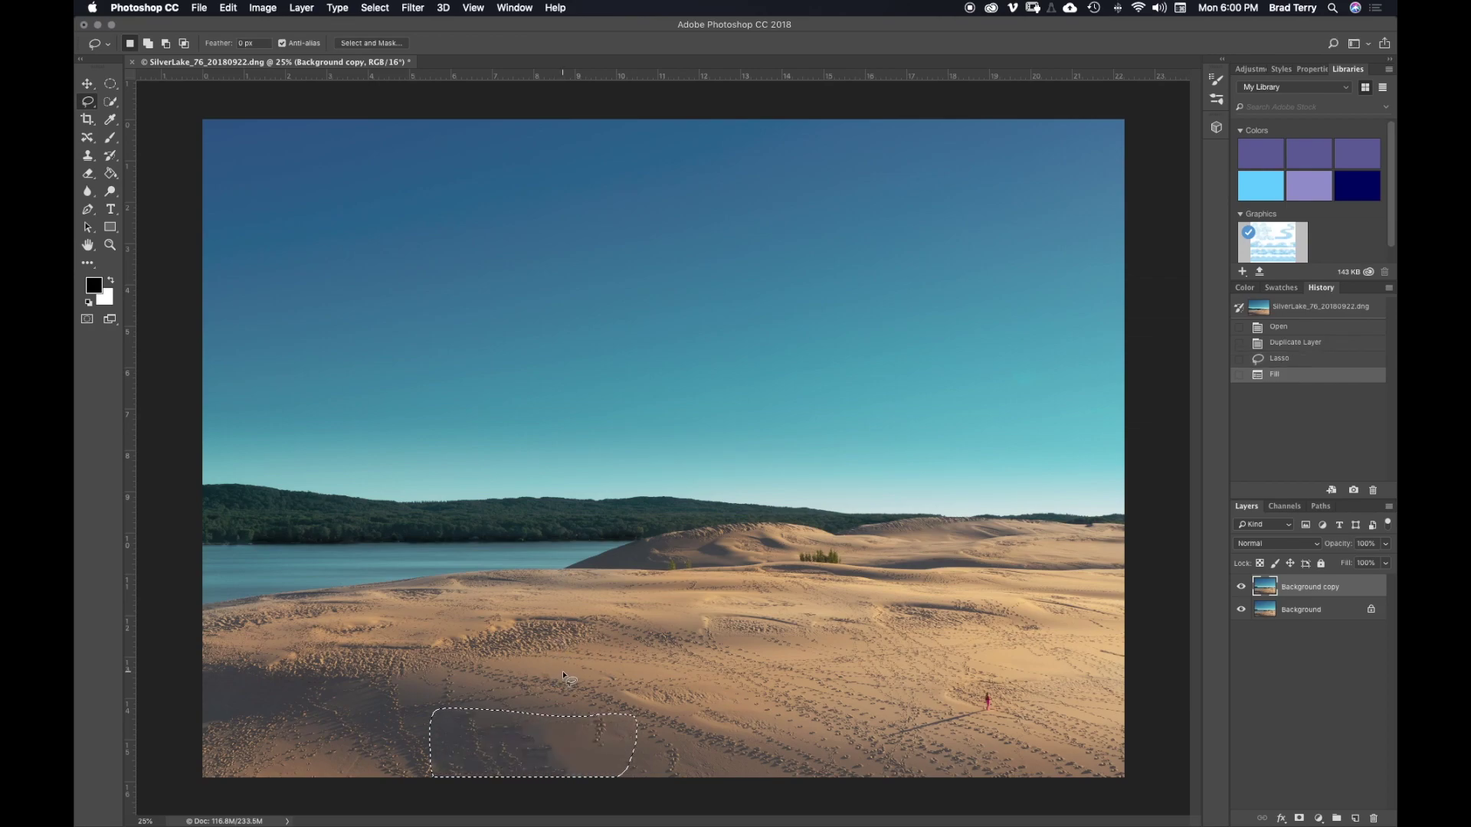
key("super+h")
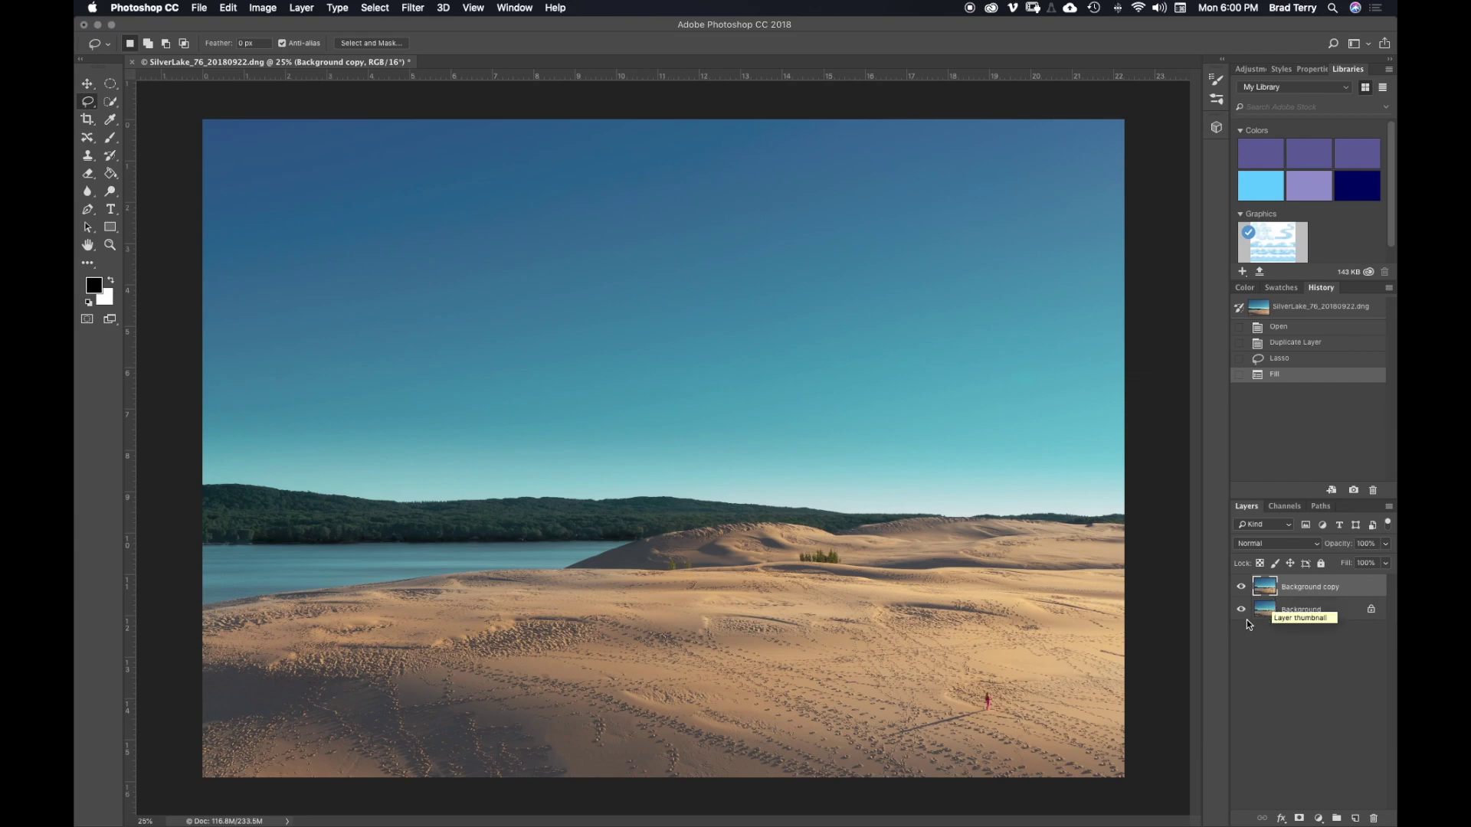
Delete the filled Background copy layer and make a fresh duplicate of the Background layer.
left_click_drag(1323, 591, 1373, 818)
left_click_drag(1297, 589, 1355, 819)
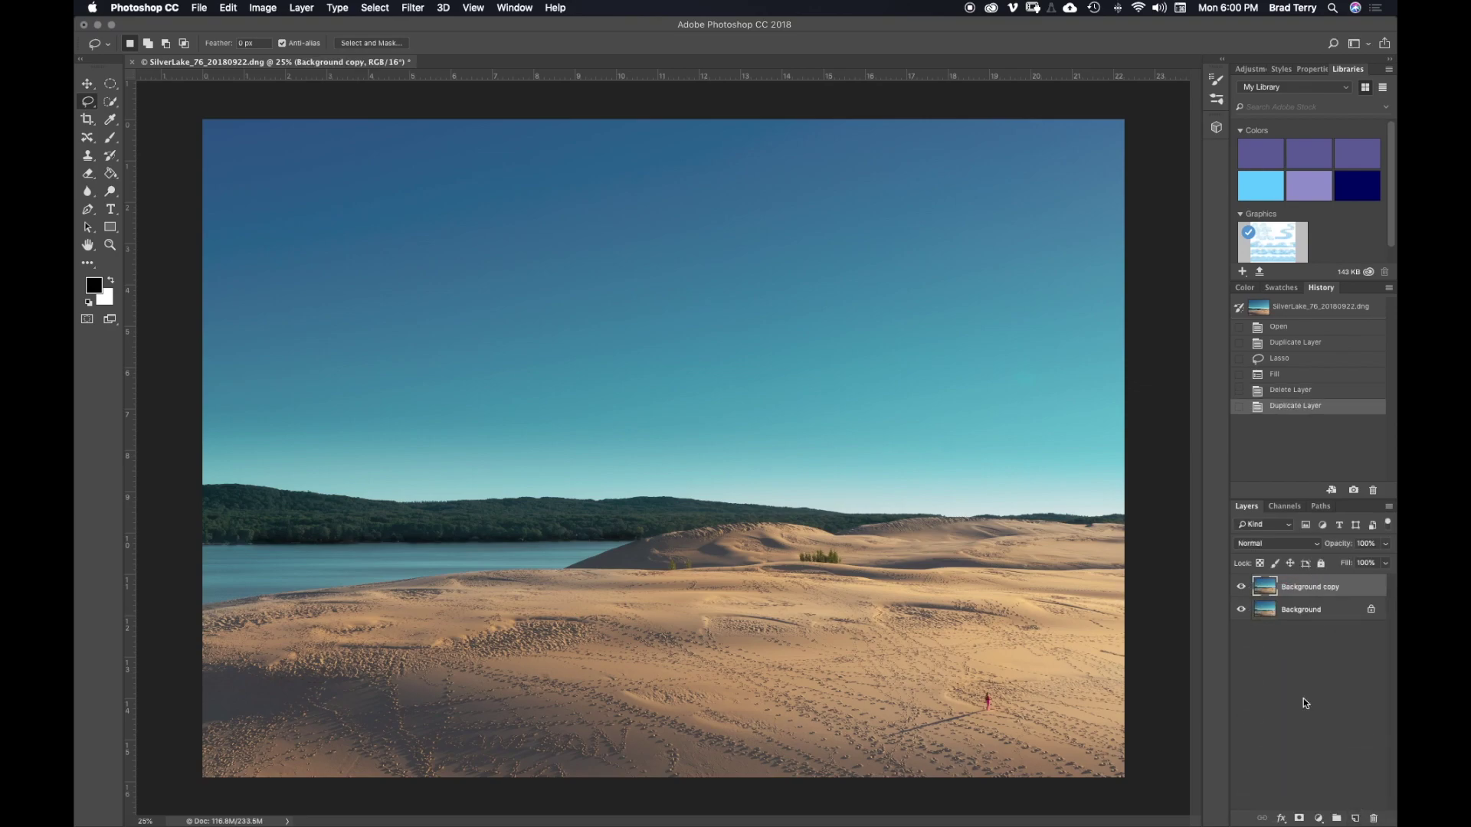
Draw an elliptical selection over the footprint lettering at the photo's lower edge and shift it to surround the letters.
left_click(110, 85)
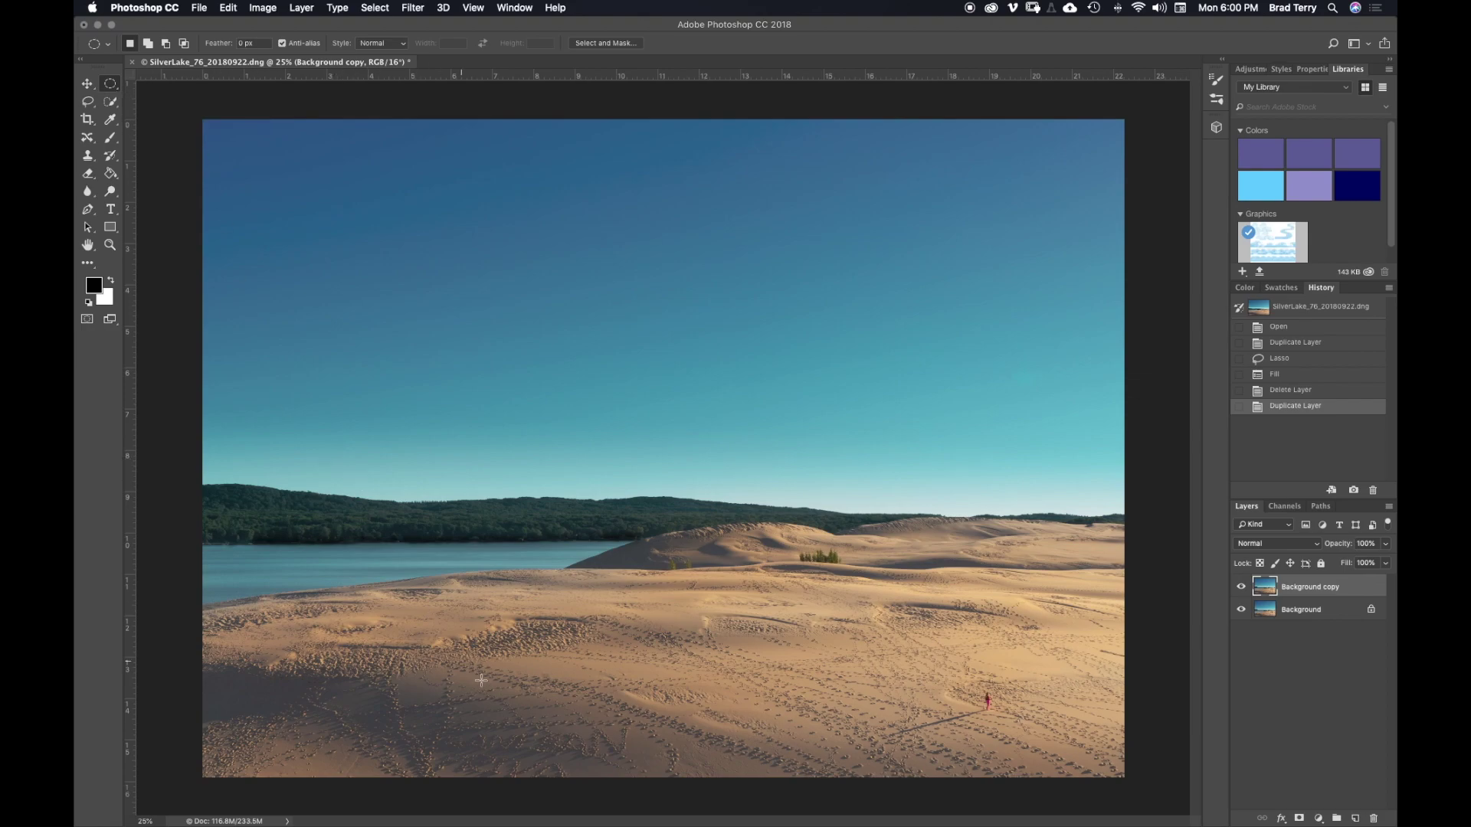
left_click_drag(430, 714, 676, 785)
left_click_drag(569, 753, 551, 750)
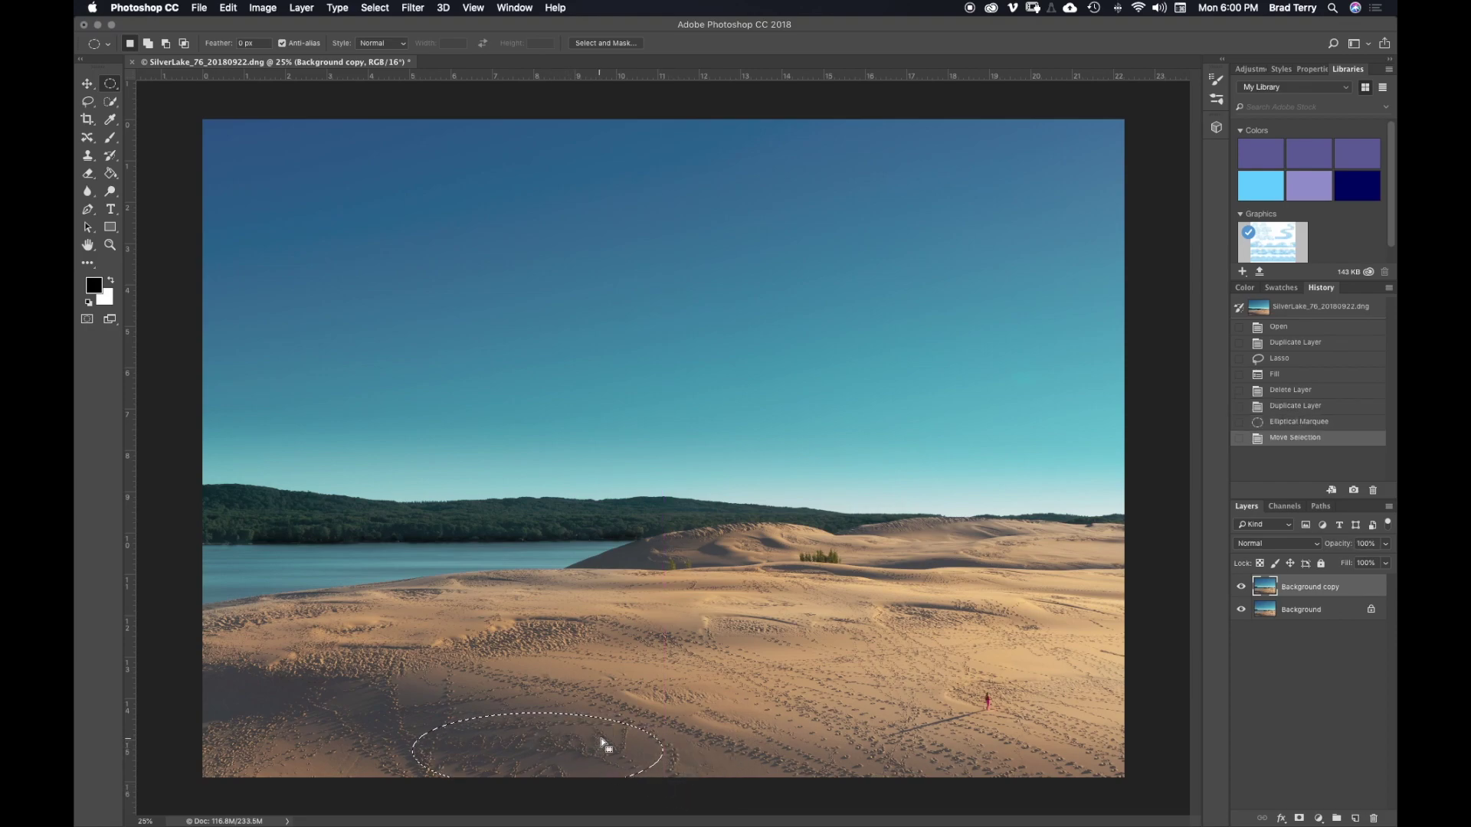
Fill the elliptical selection with Content-Aware contents at 100% opacity and hide the selection outline.
left_click(232, 8)
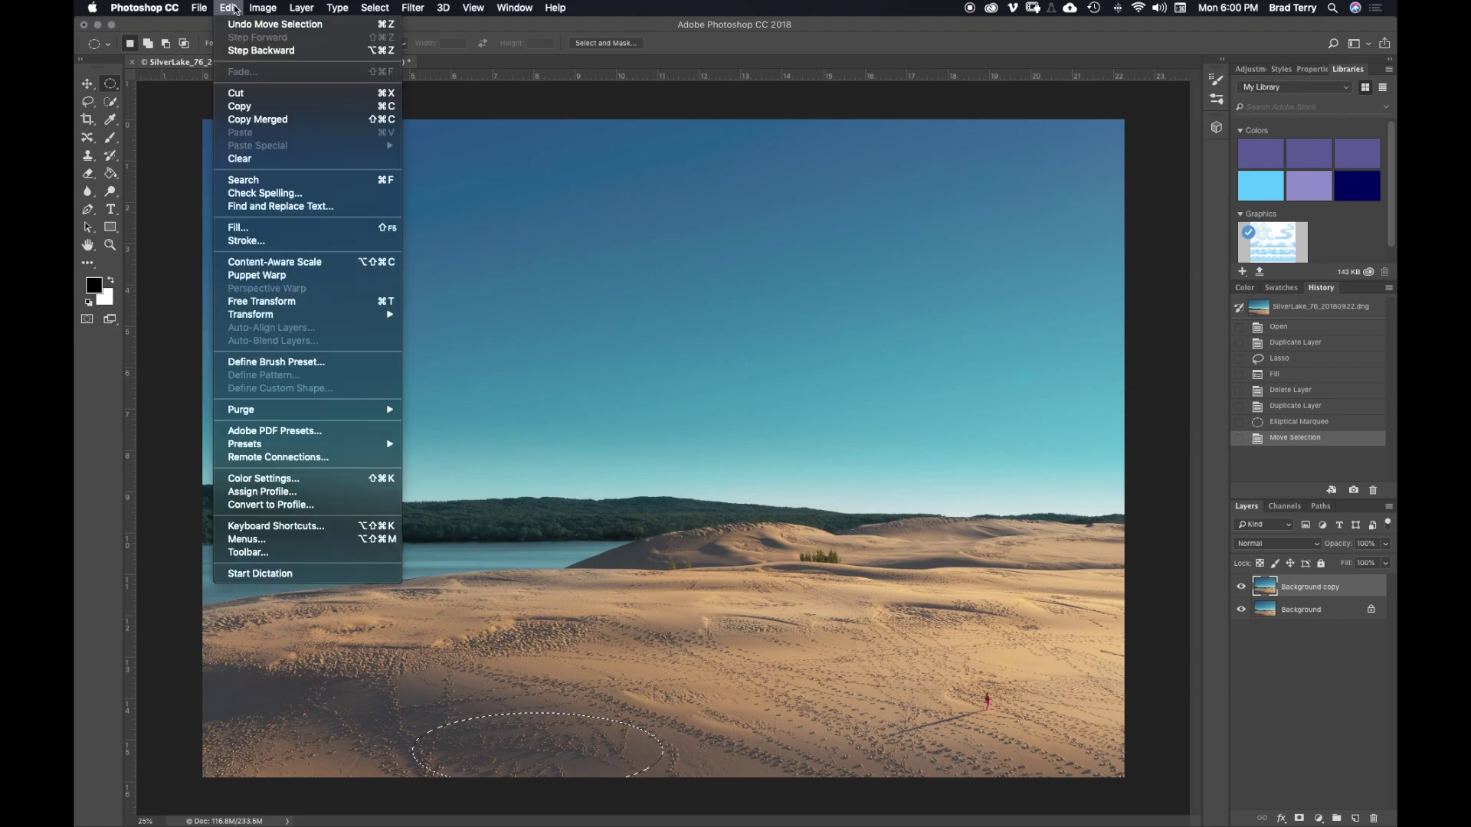
left_click(252, 228)
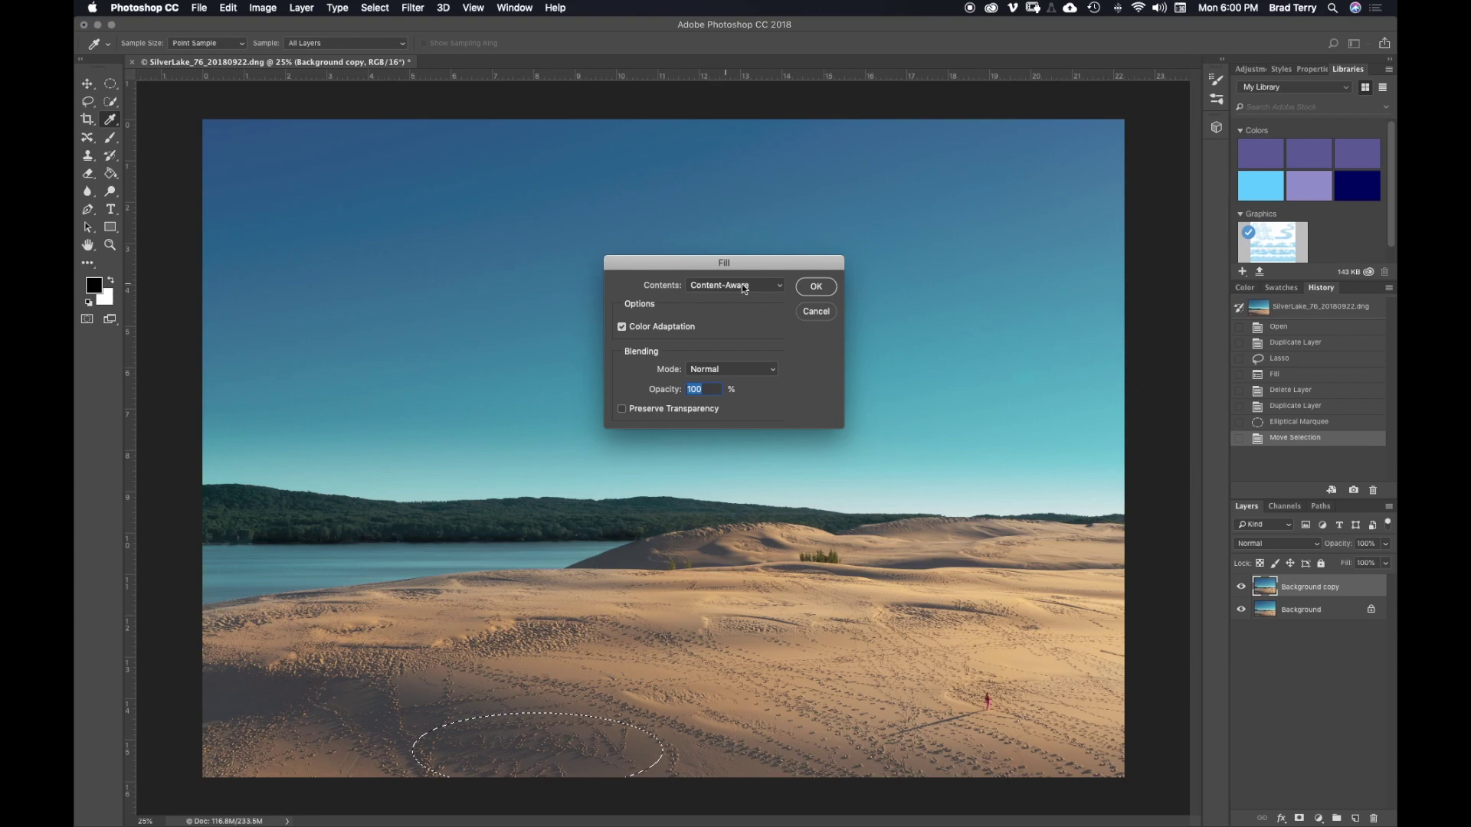
left_click(818, 288)
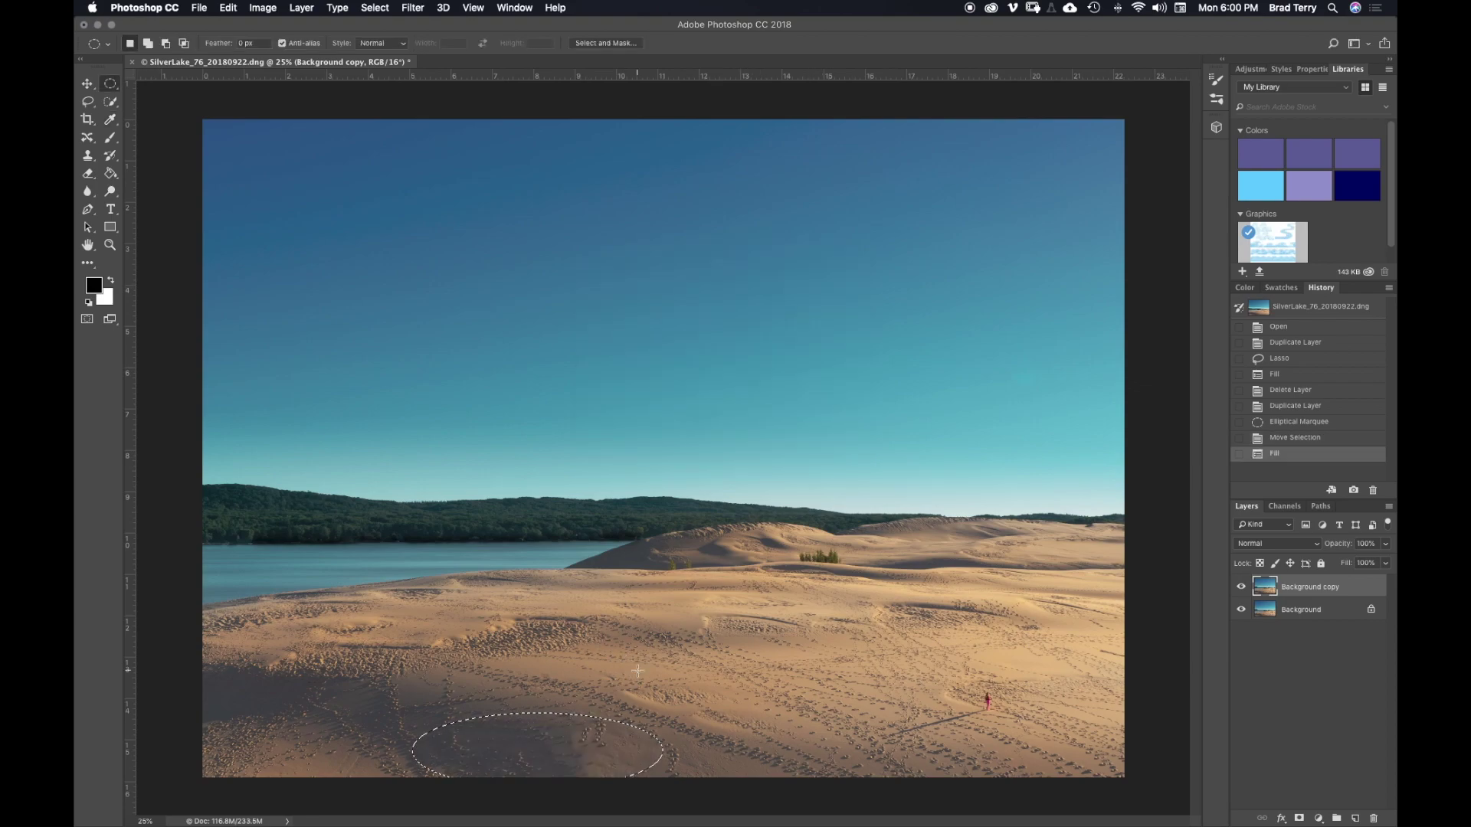
key("super+h")
Switch back to the dune photo in Lightroom.
left_click(199, 8)
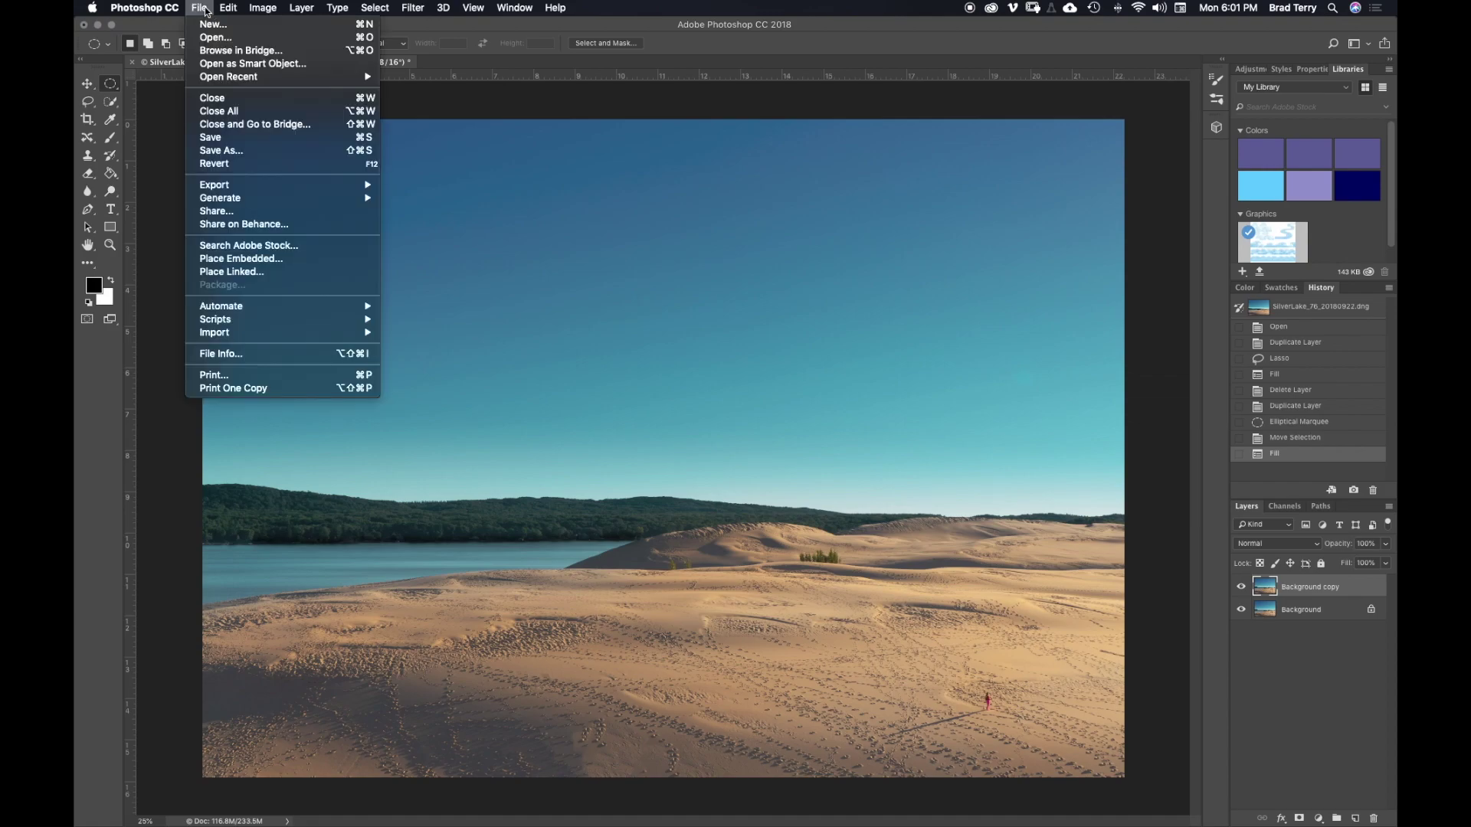
left_click(360, 163)
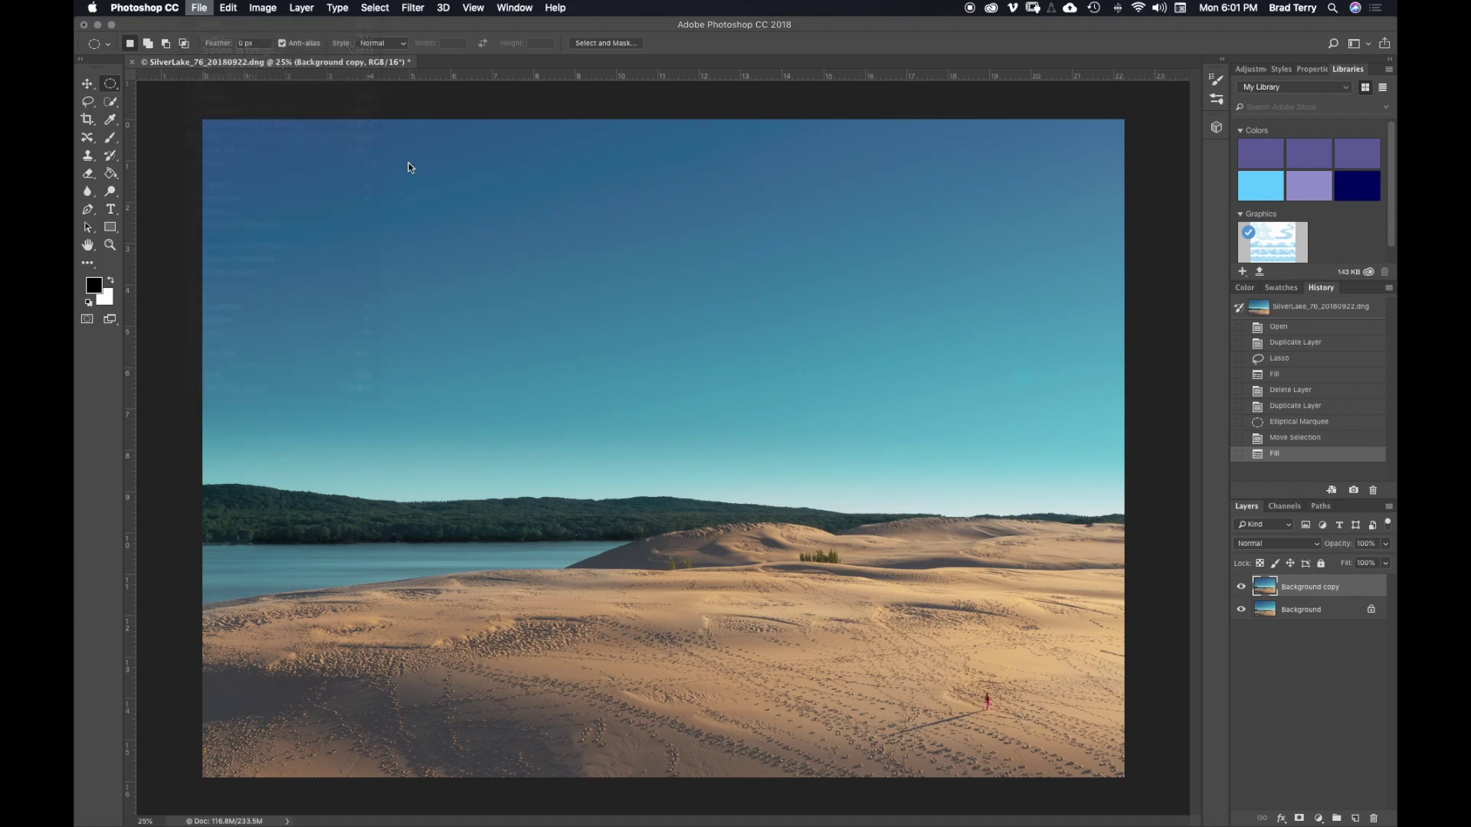
mouse_move(739, 823)
left_click(772, 809)
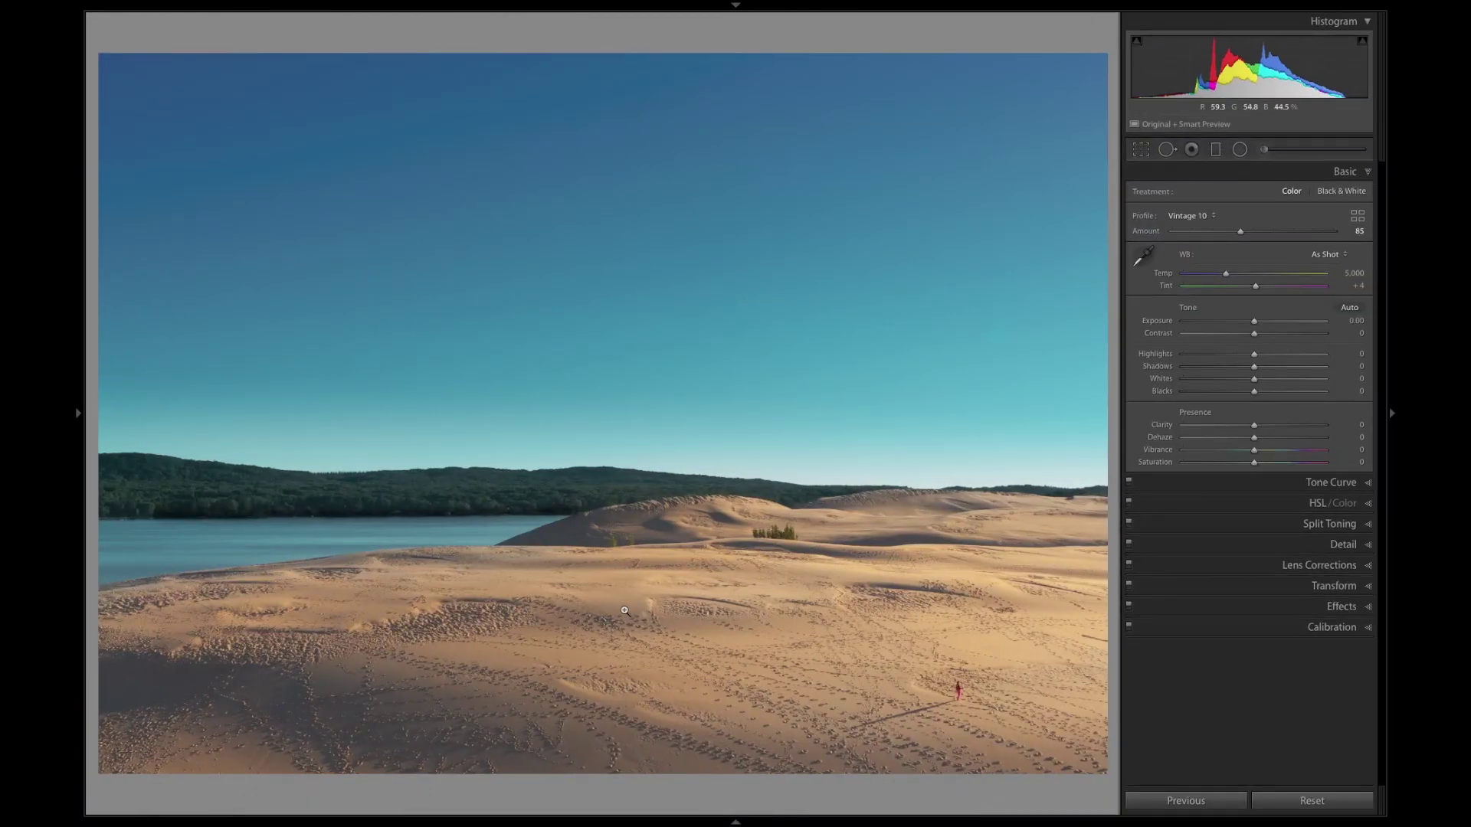